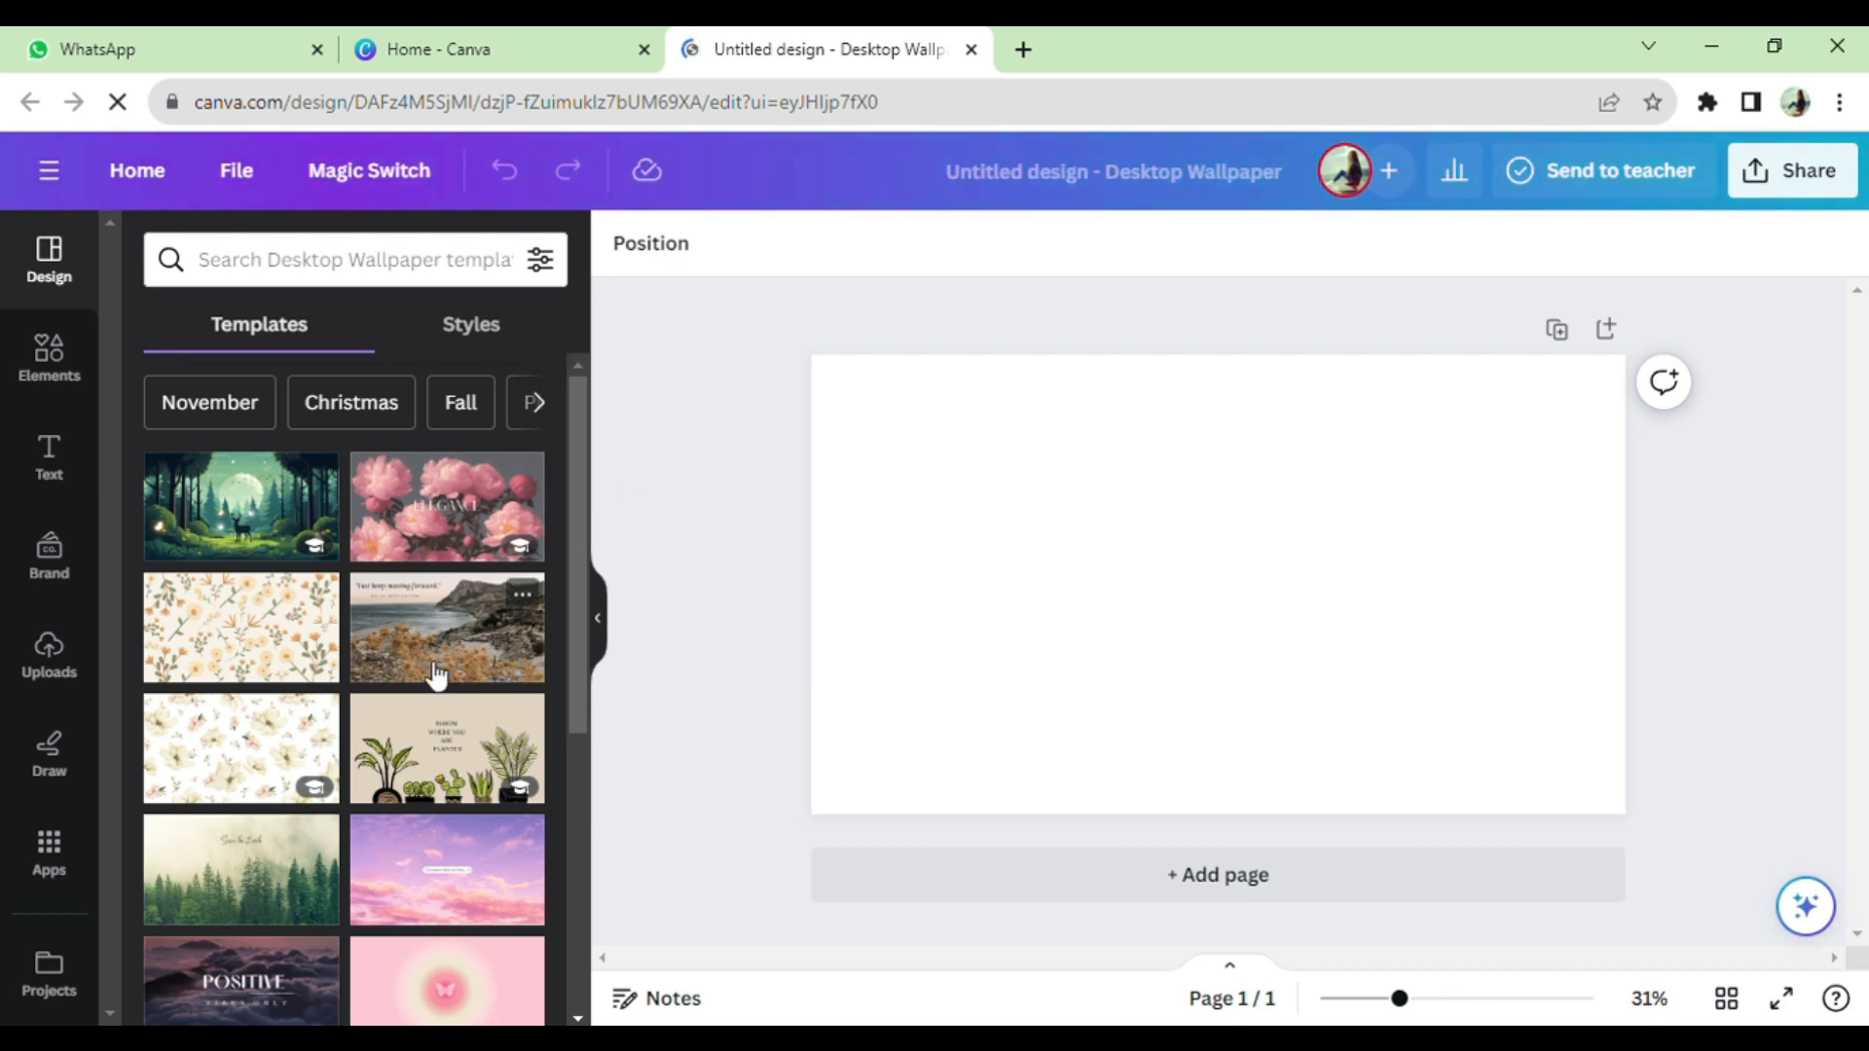
Step: Search Canva's photo library for "women"
left_click(44, 849)
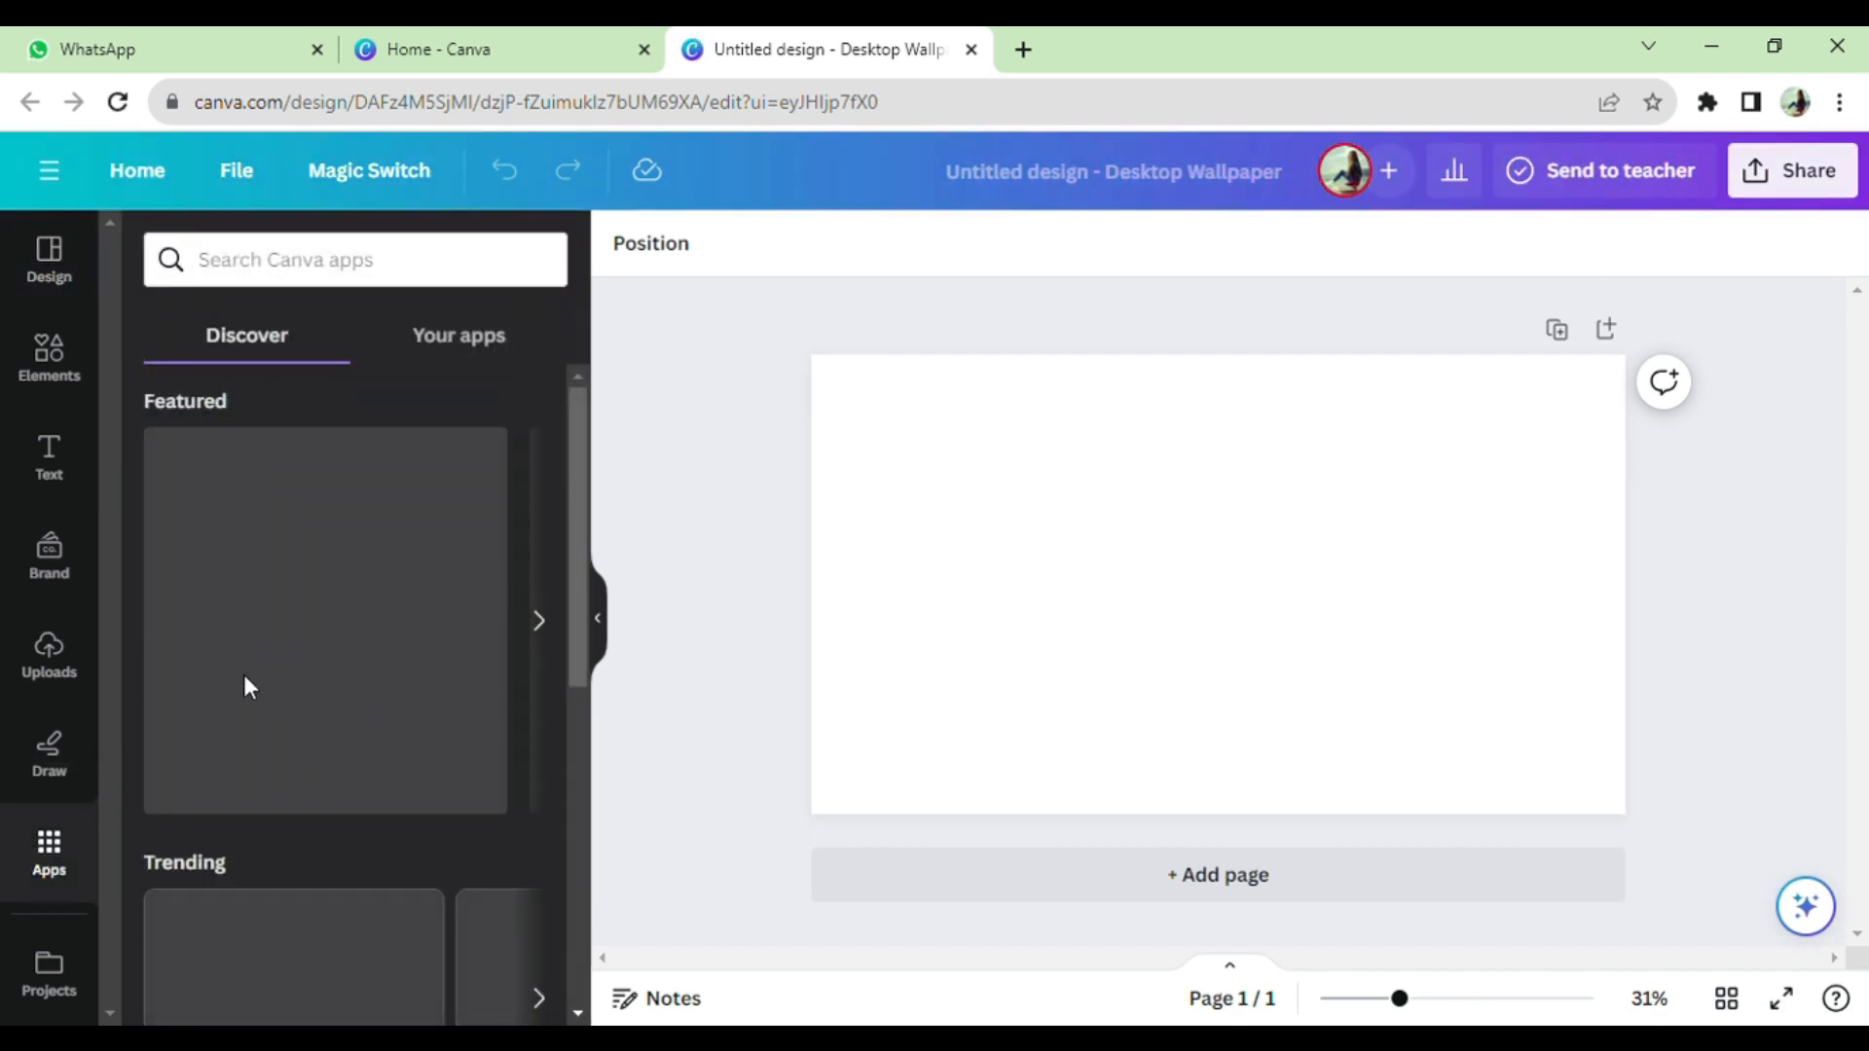
scroll(311, 667, "down", 5)
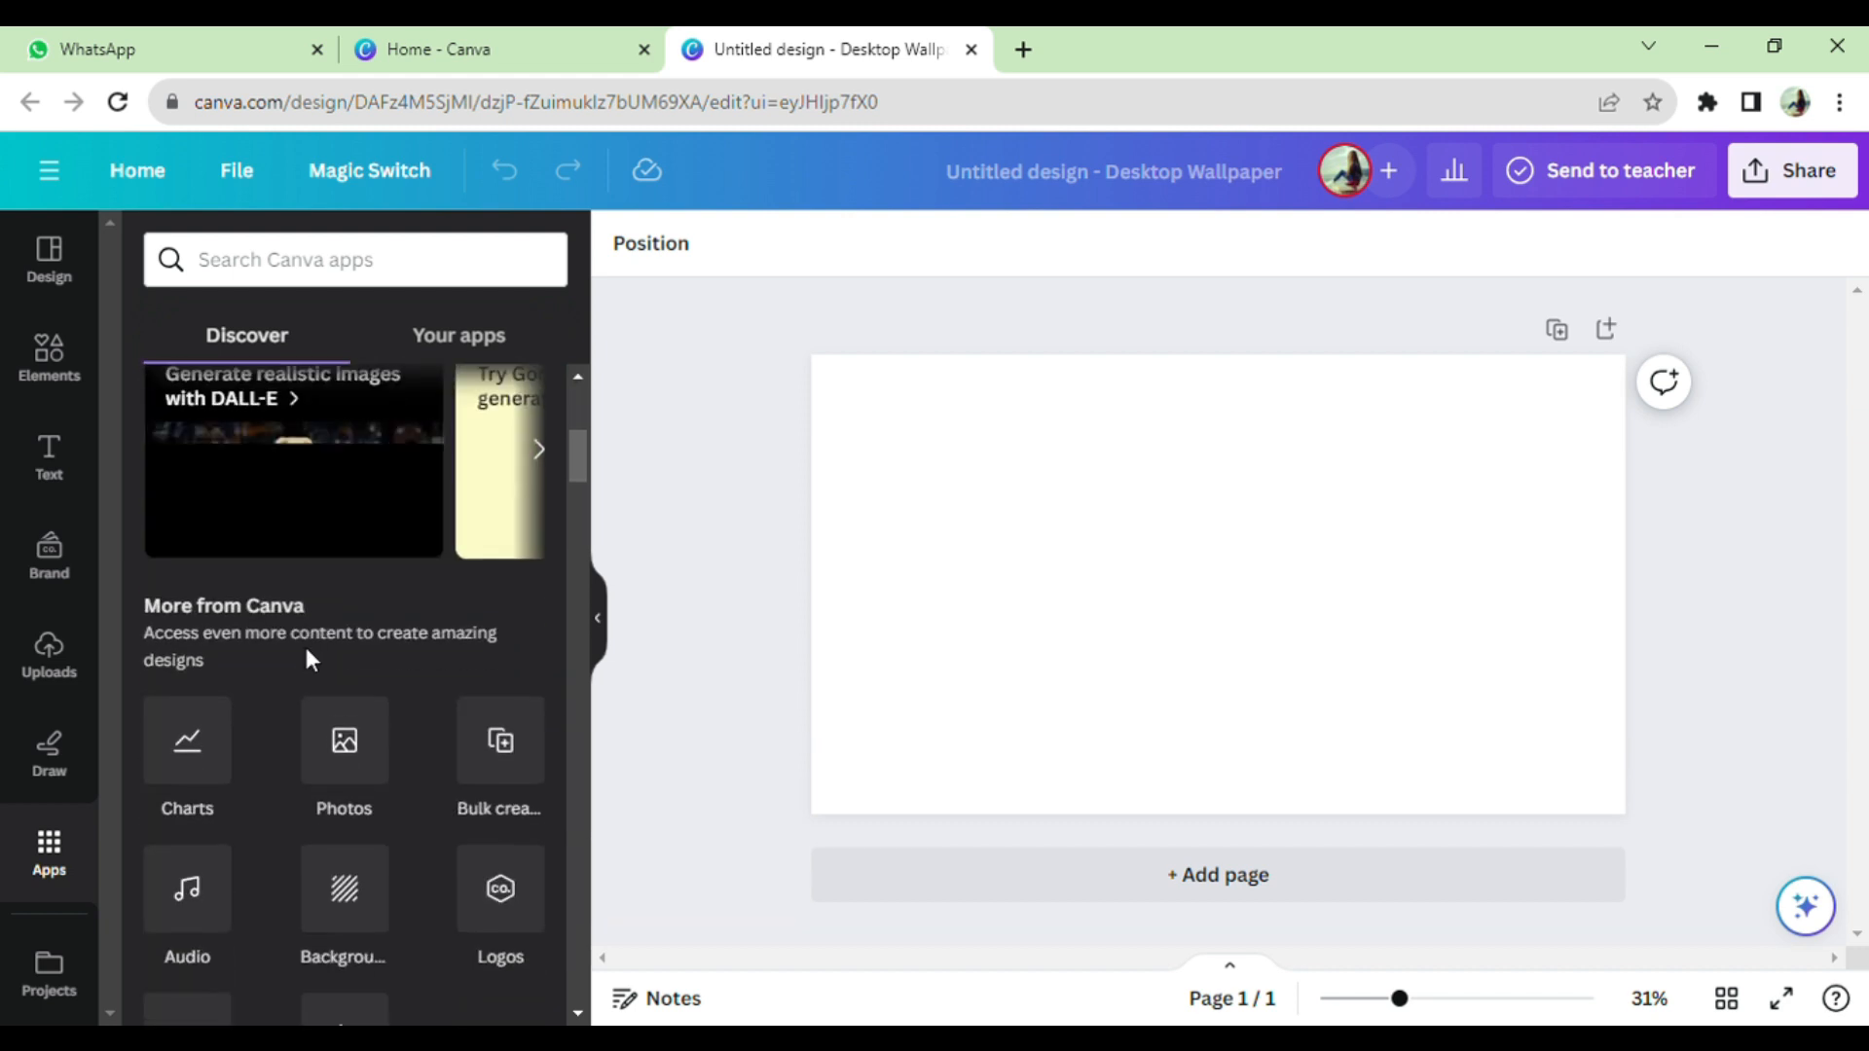
scroll(312, 643, "down", 2)
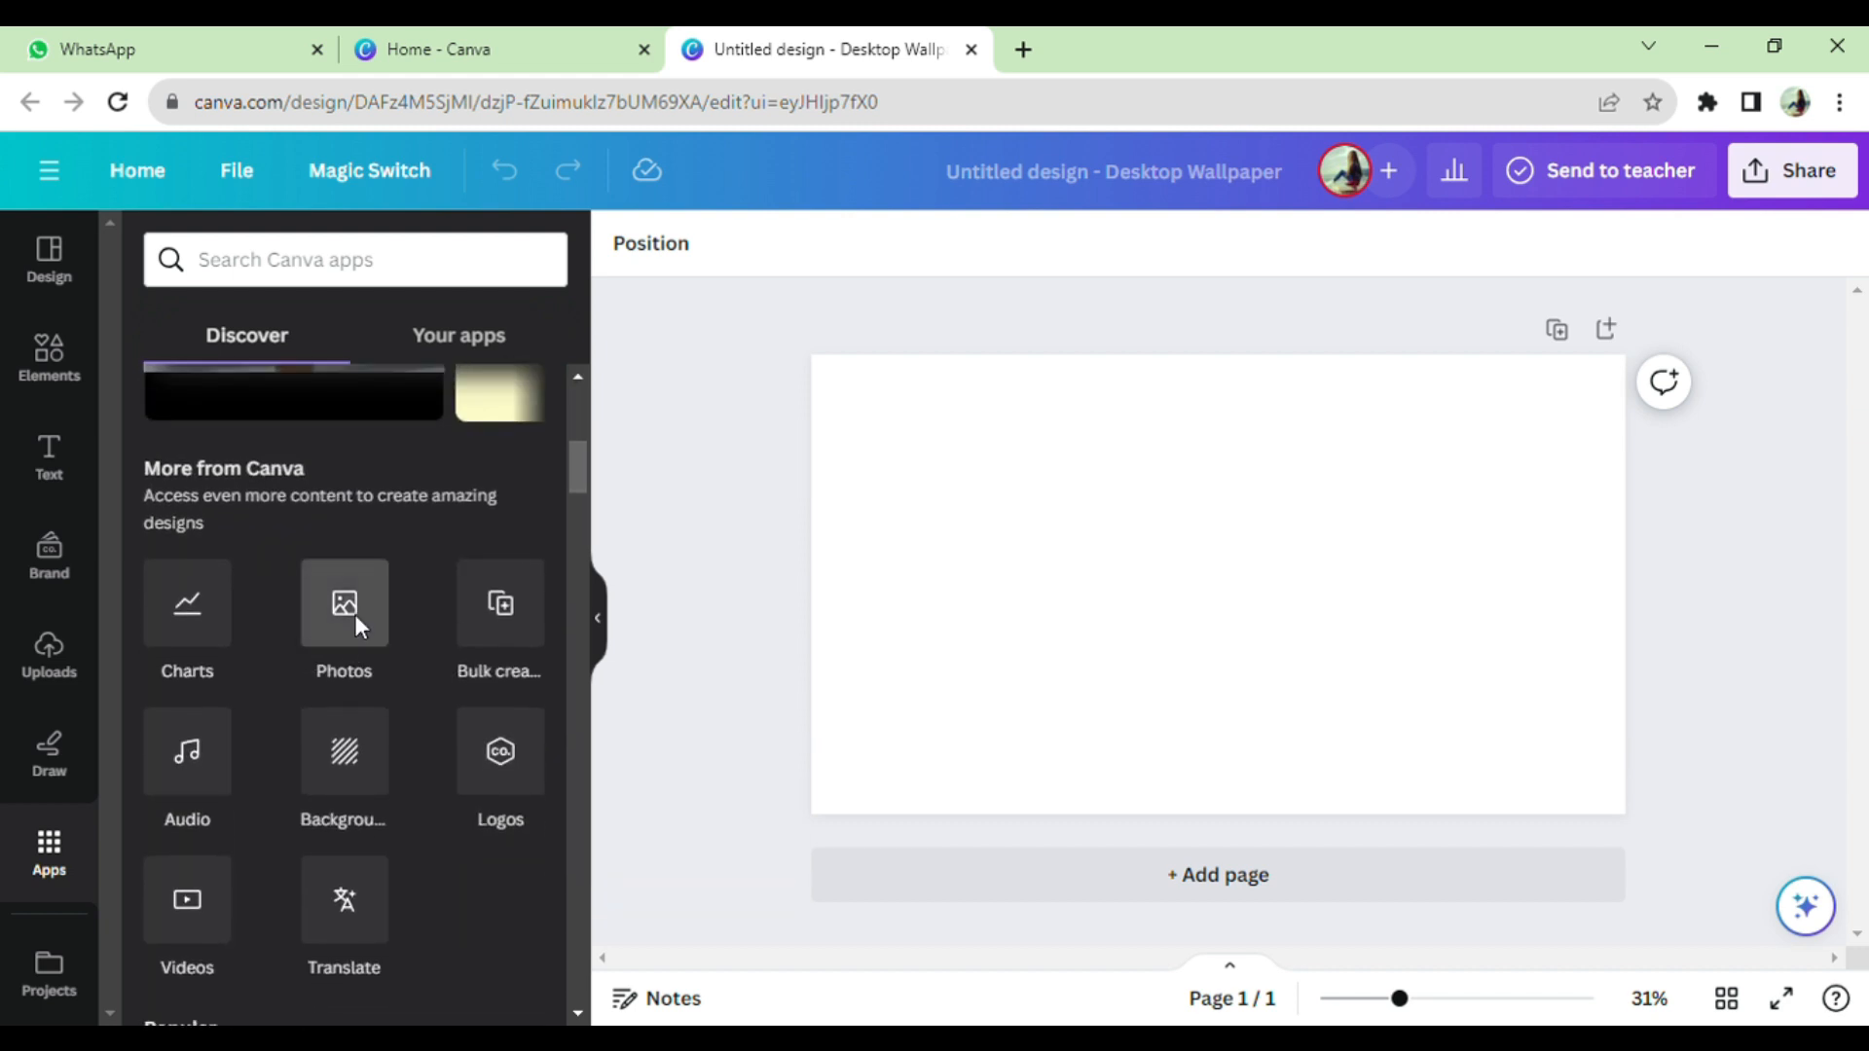
left_click(354, 616)
type("wom")
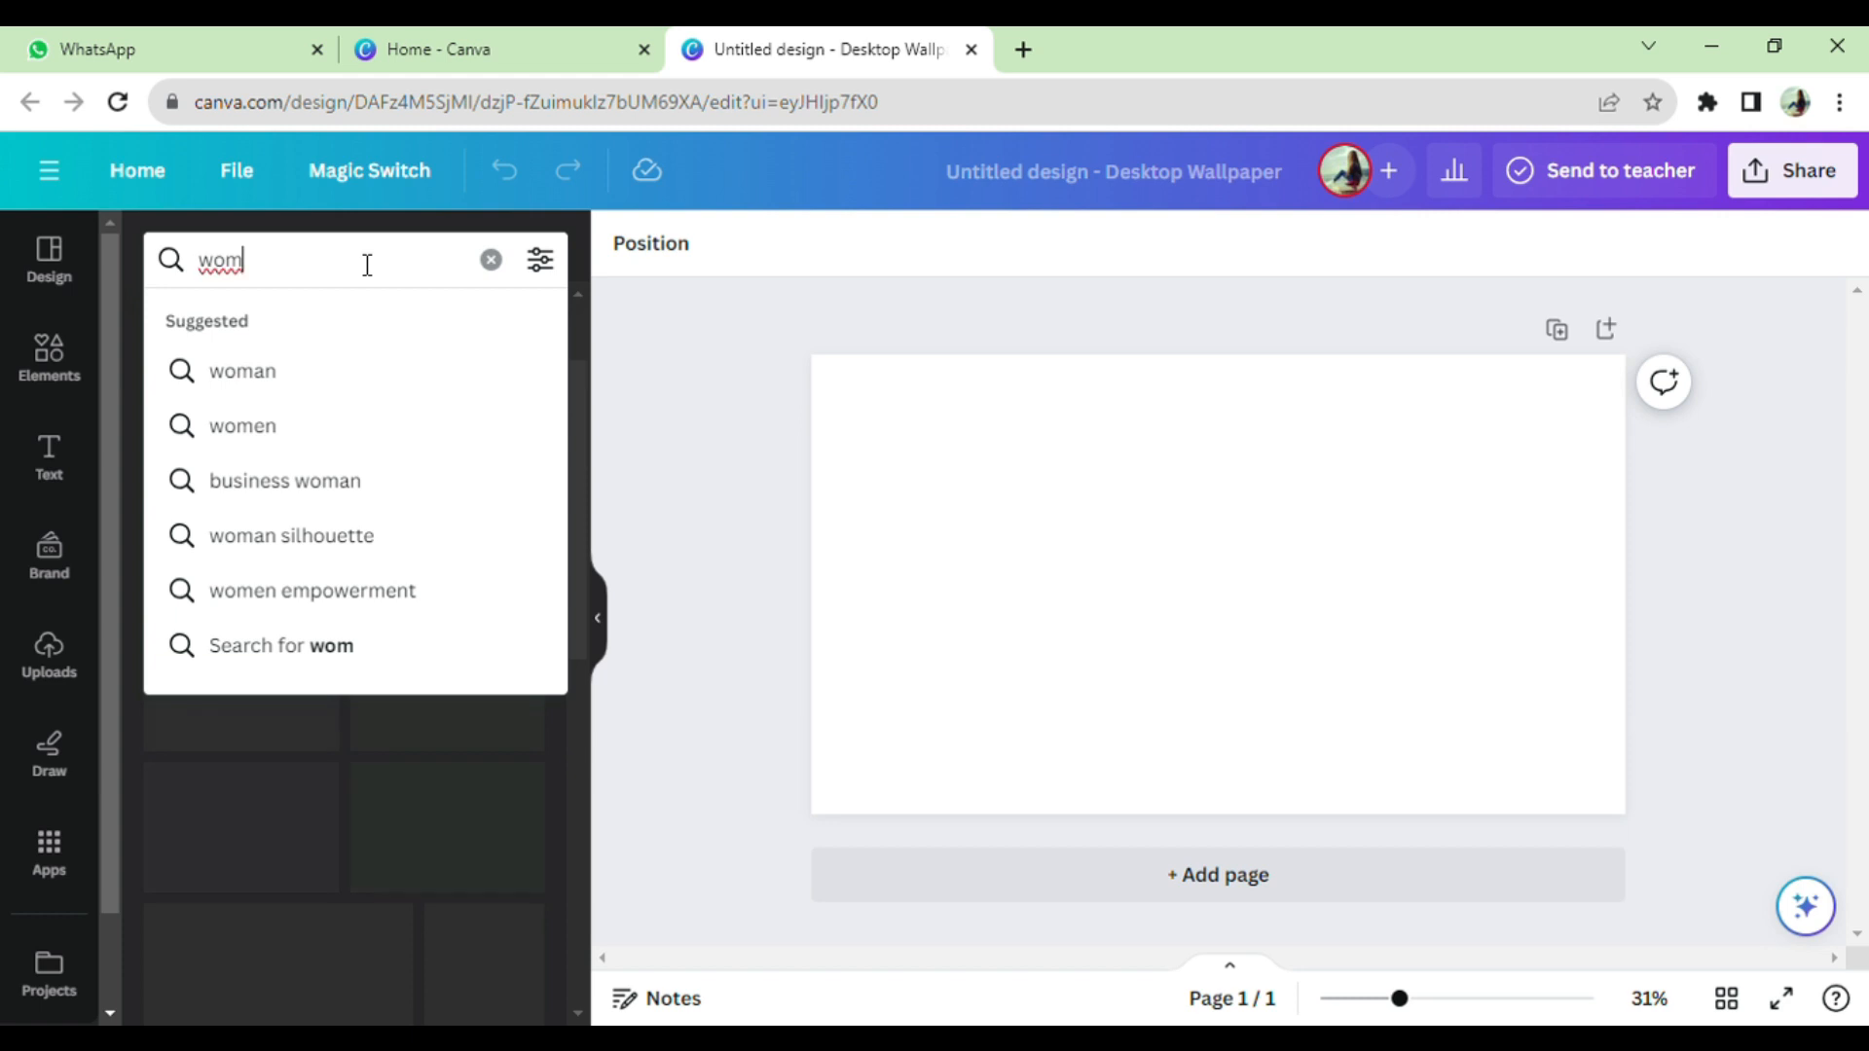
type("en")
key("Return")
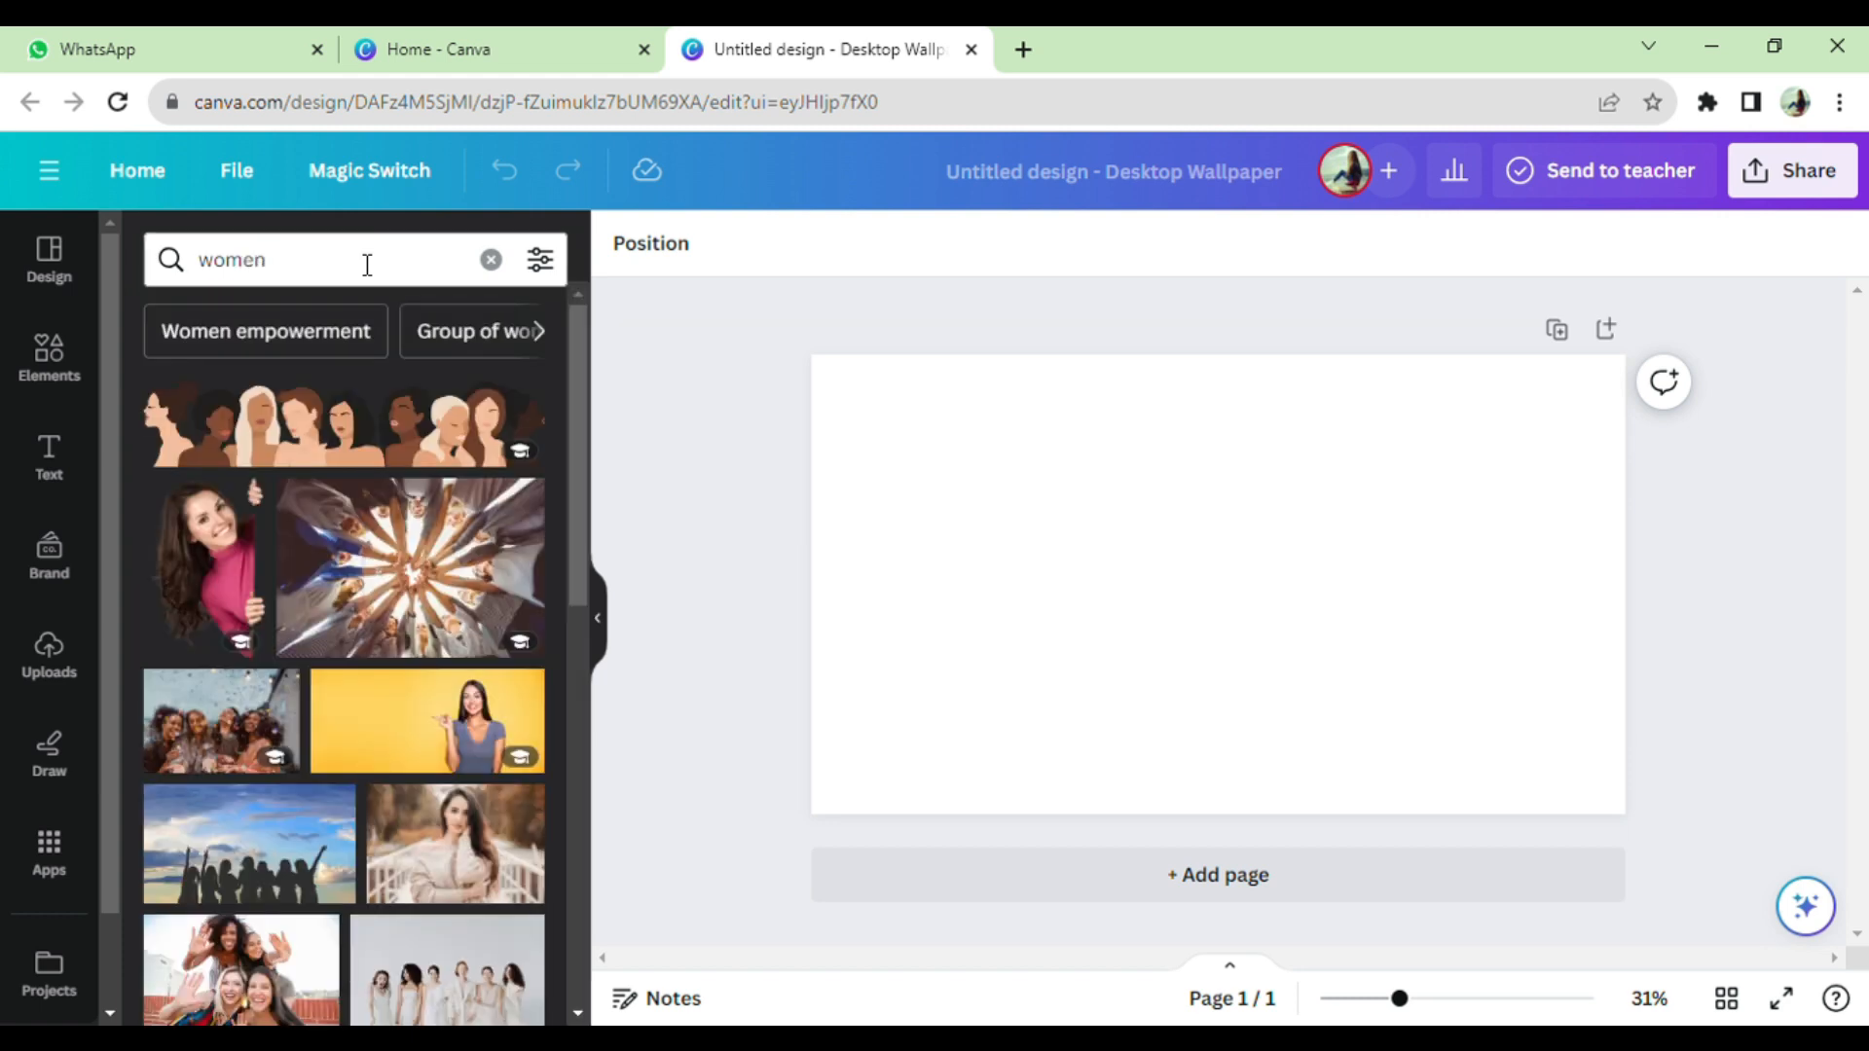
Step: Add the photo of the long-haired woman in a beige sweater by the white railing and shift it toward the page's right side
scroll(432, 691, "down", 2)
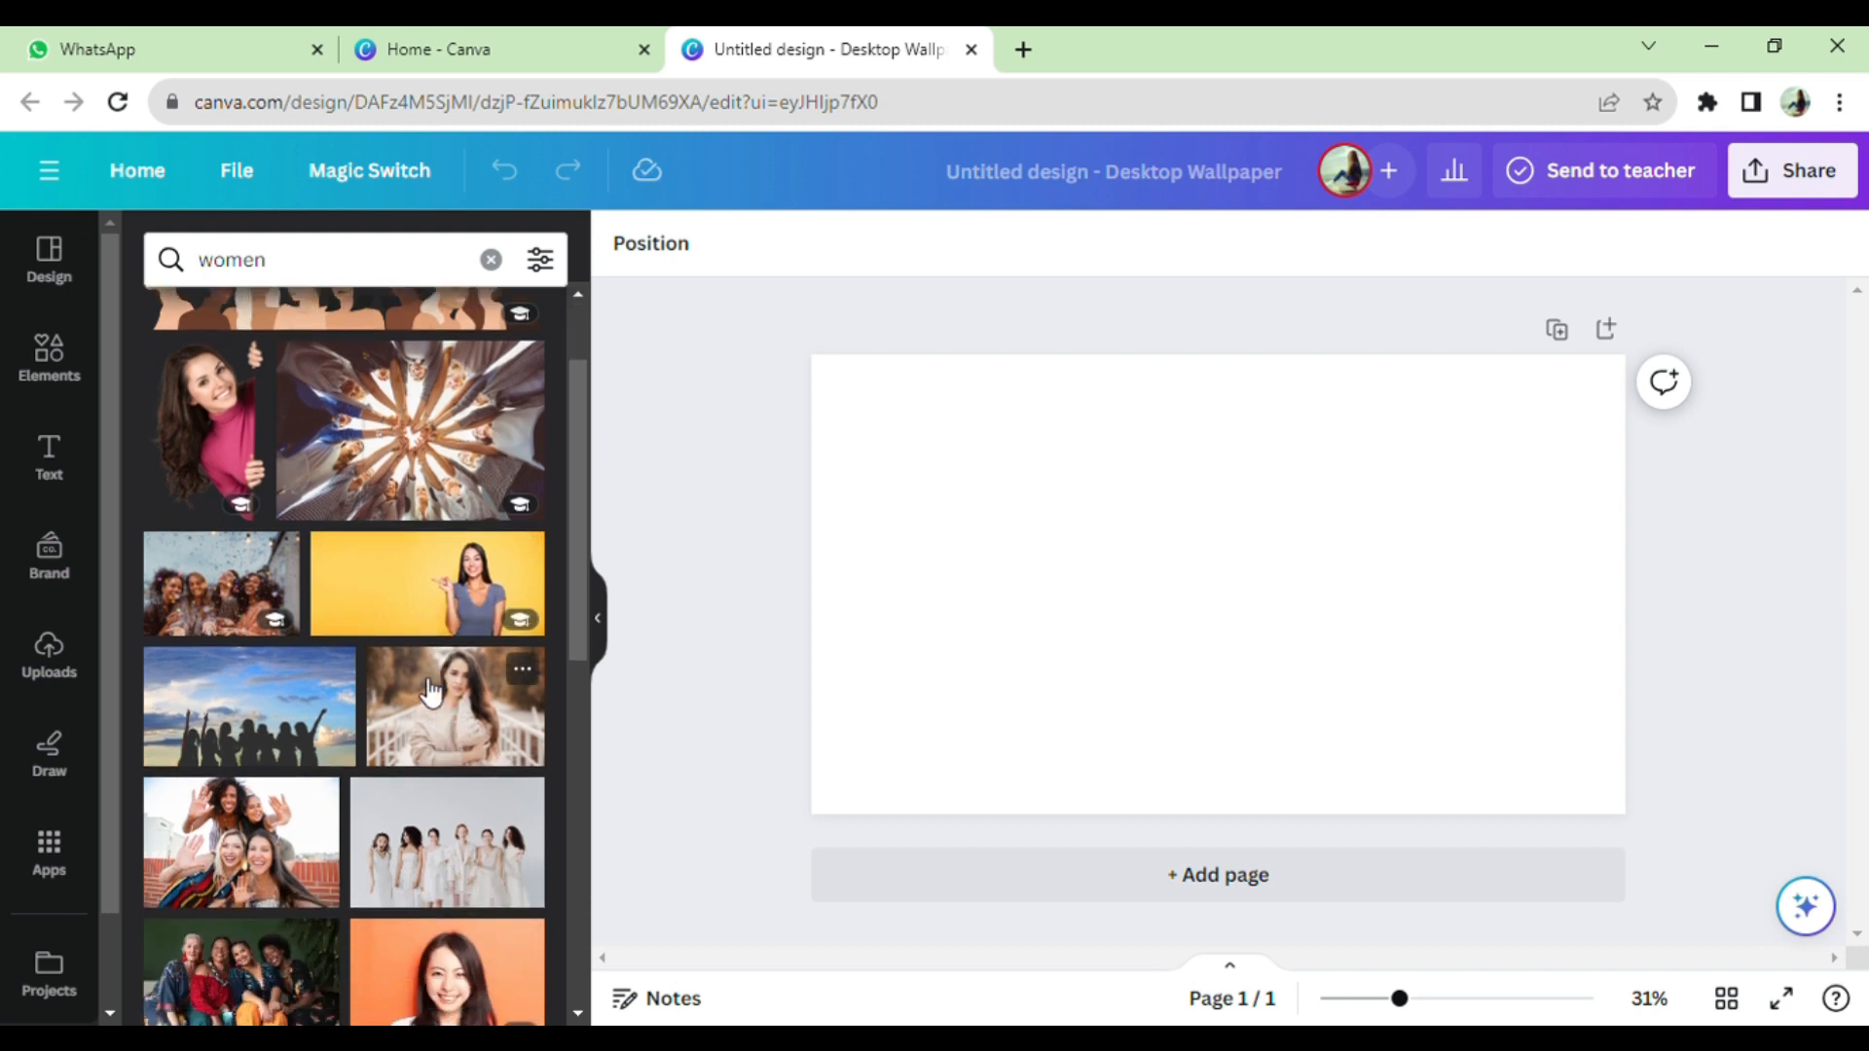
left_click(431, 691)
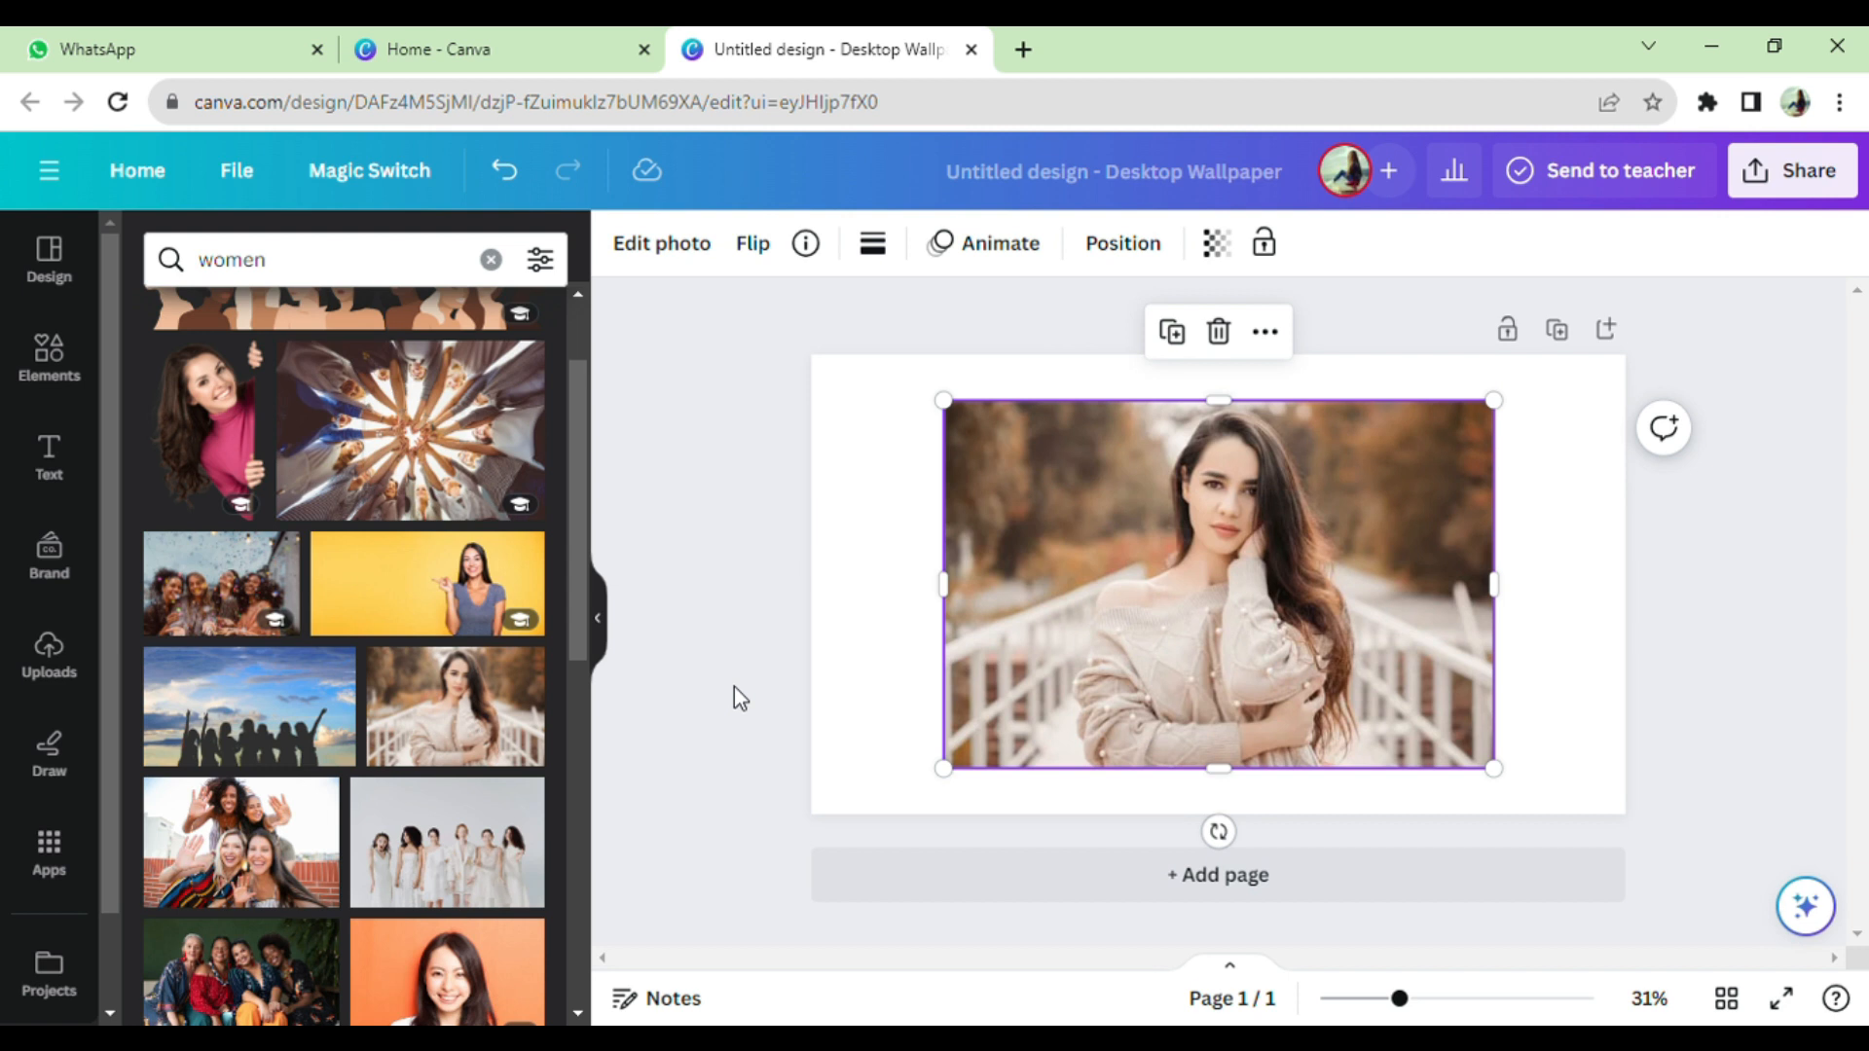
left_click_drag(1053, 607, 1129, 623)
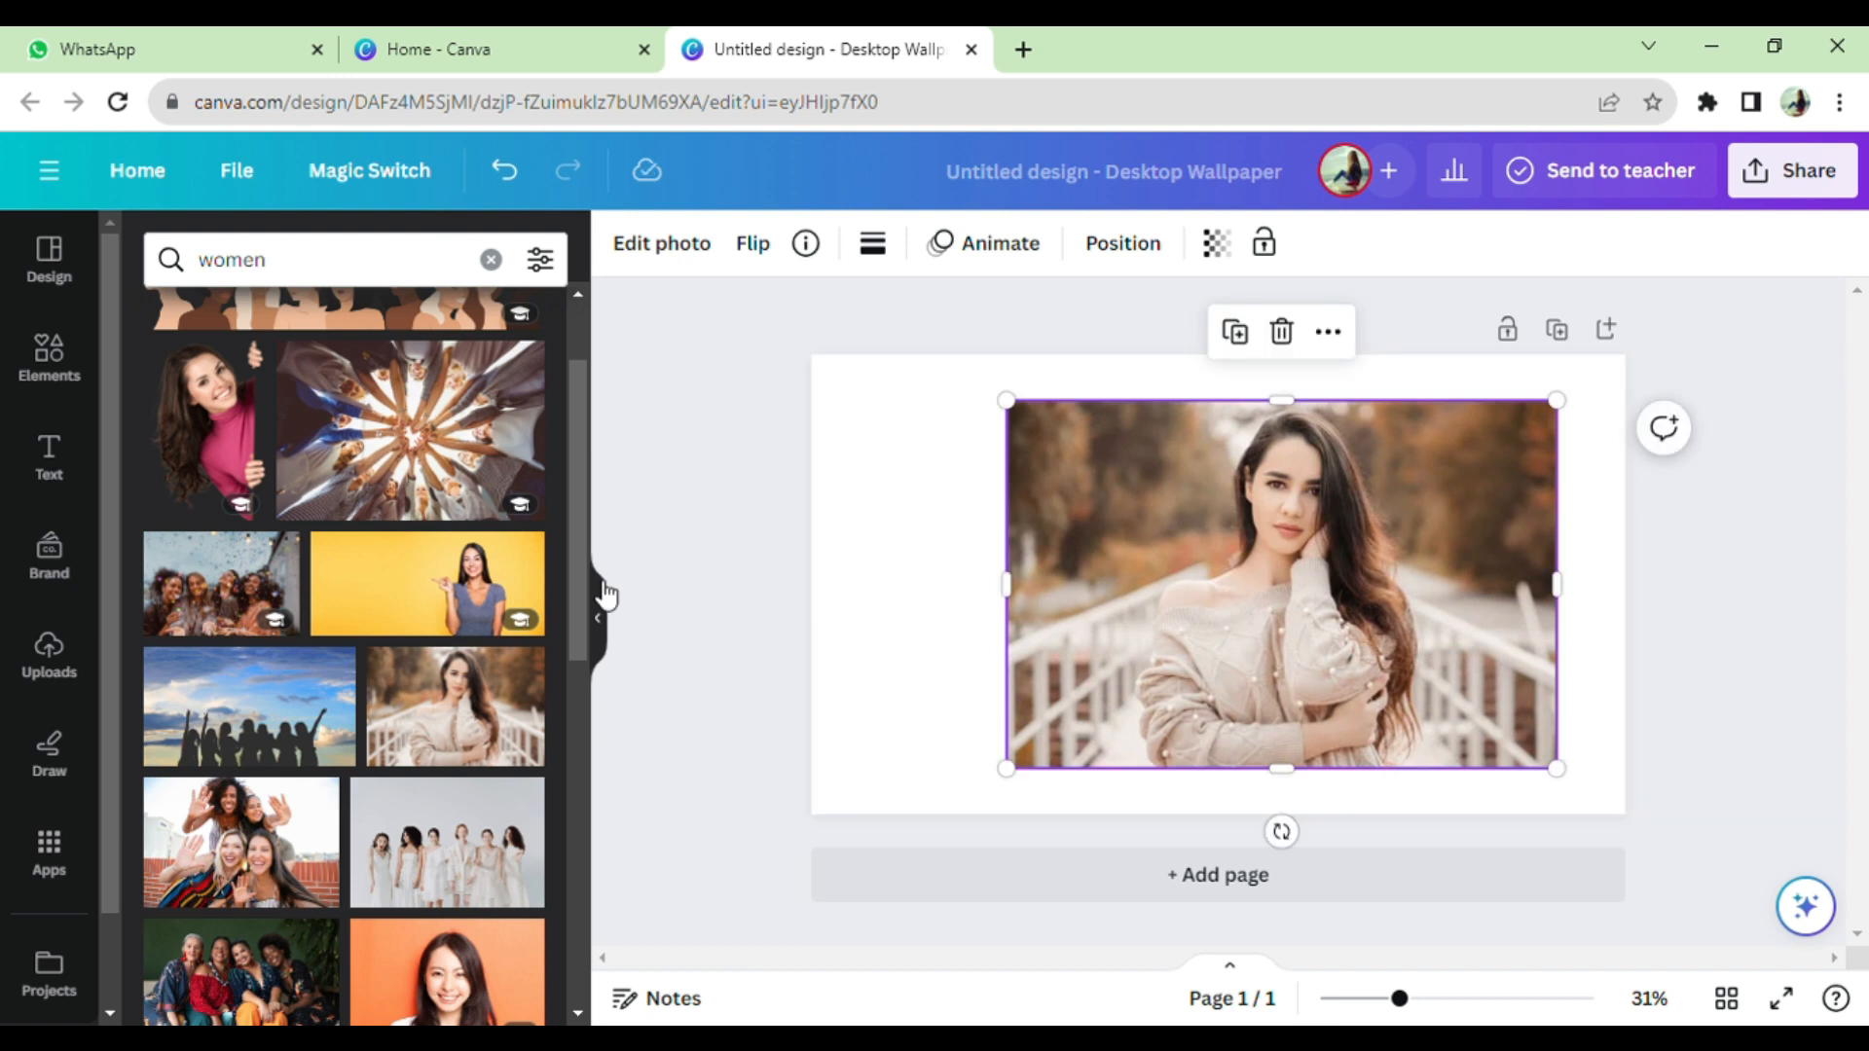
Step: Add a heading over the photo that reads "TRANSPARENT"
left_click(73, 474)
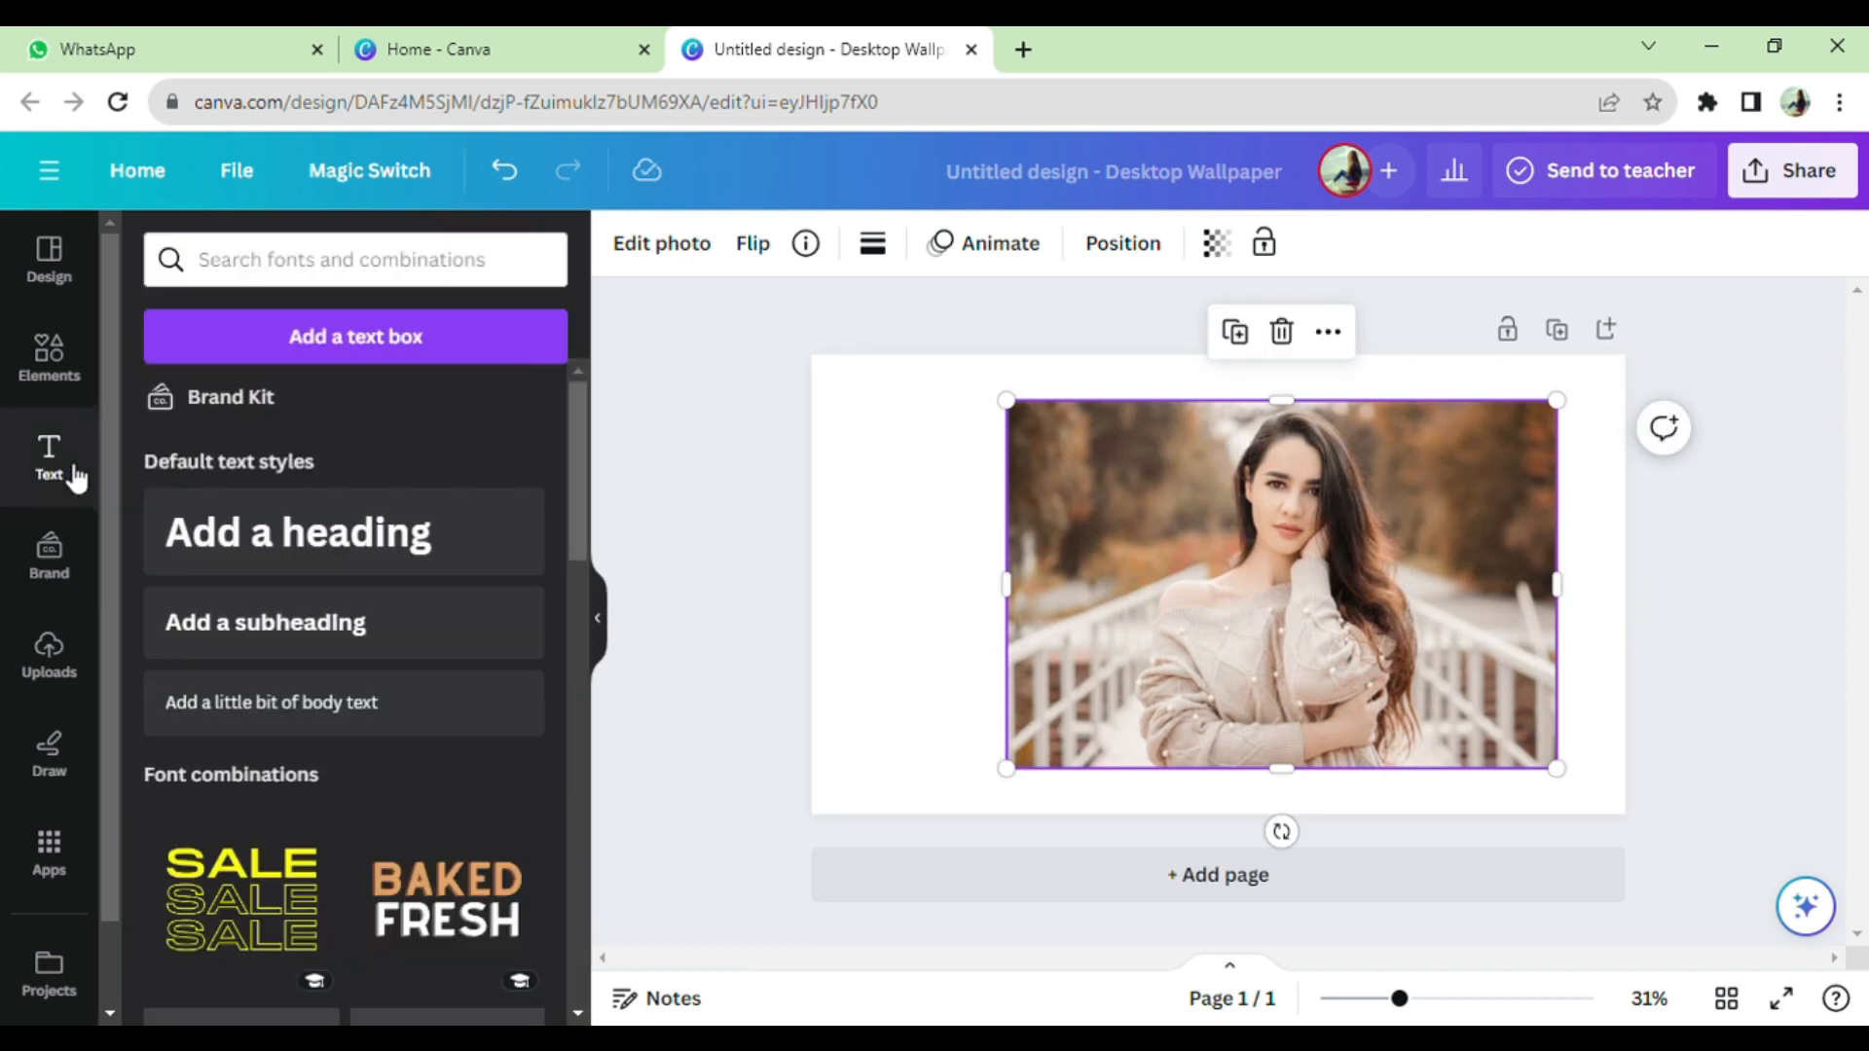
left_click(281, 538)
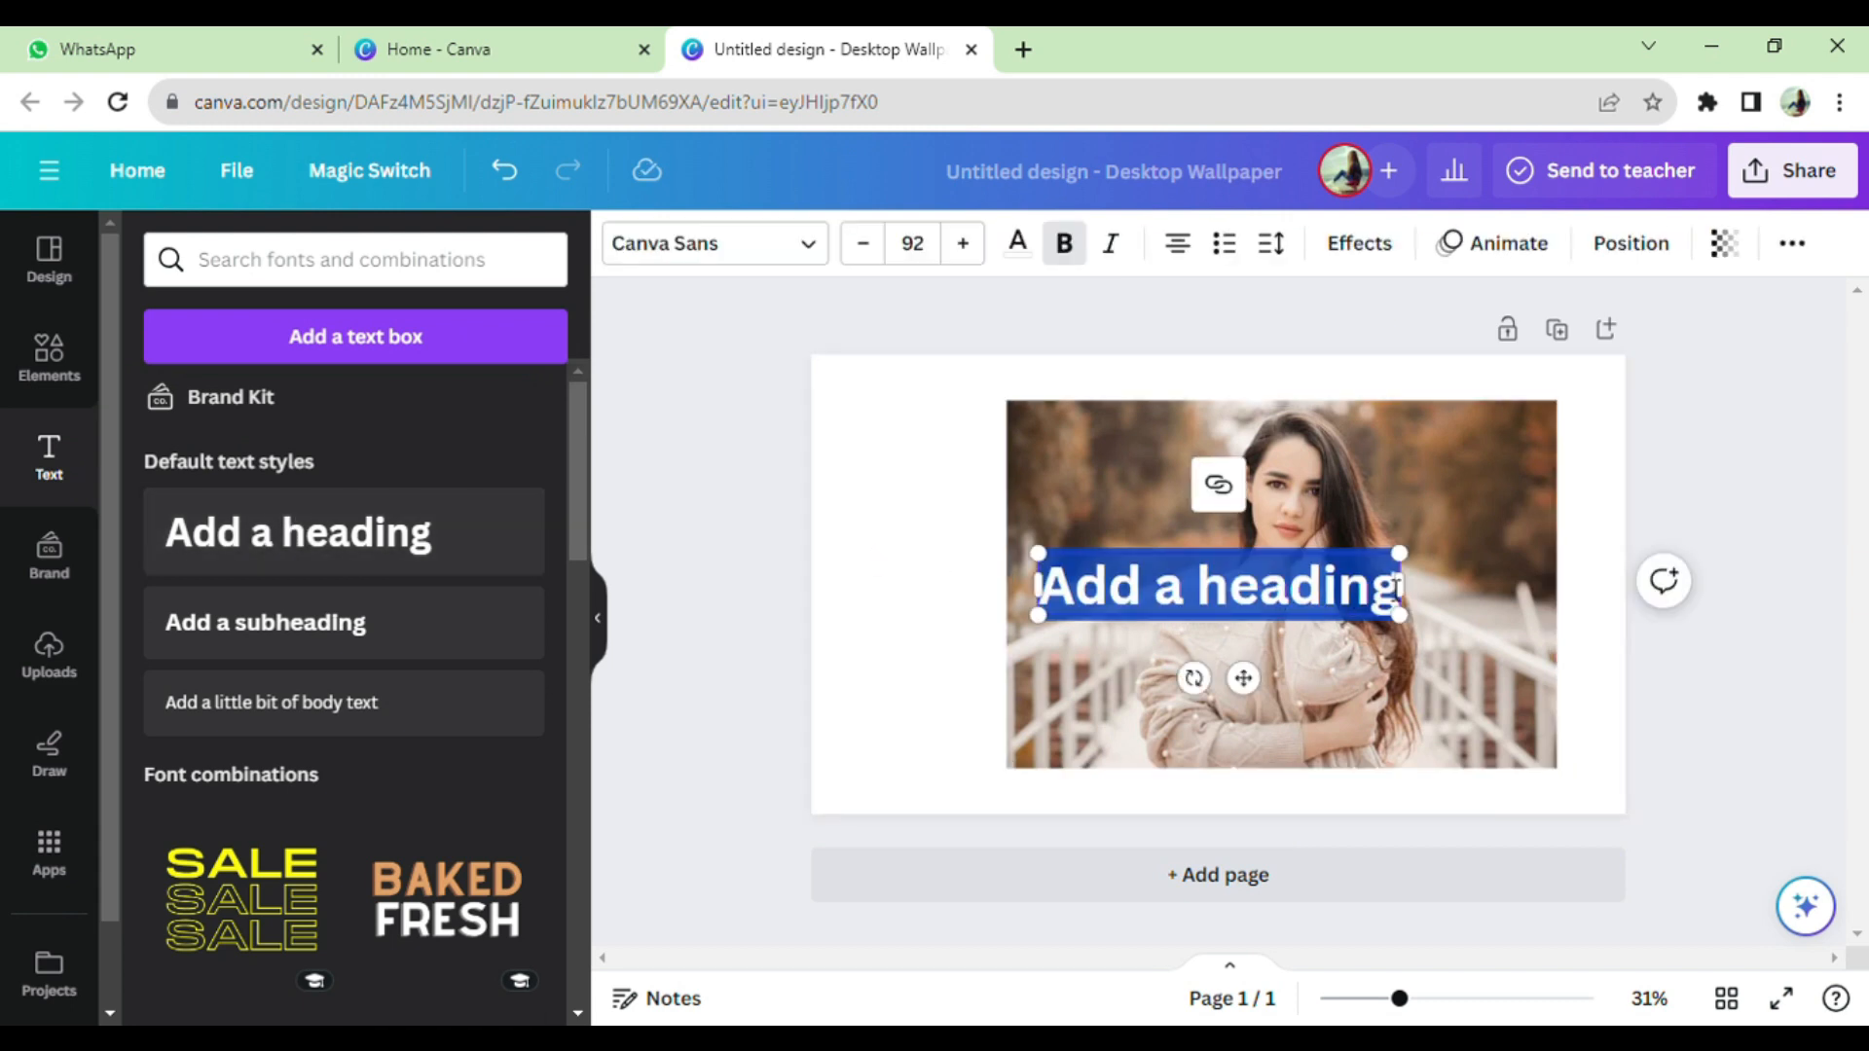
left_click(1325, 603)
double_click(1373, 602)
key("Escape")
triple_click(1394, 602)
key("BackSpace")
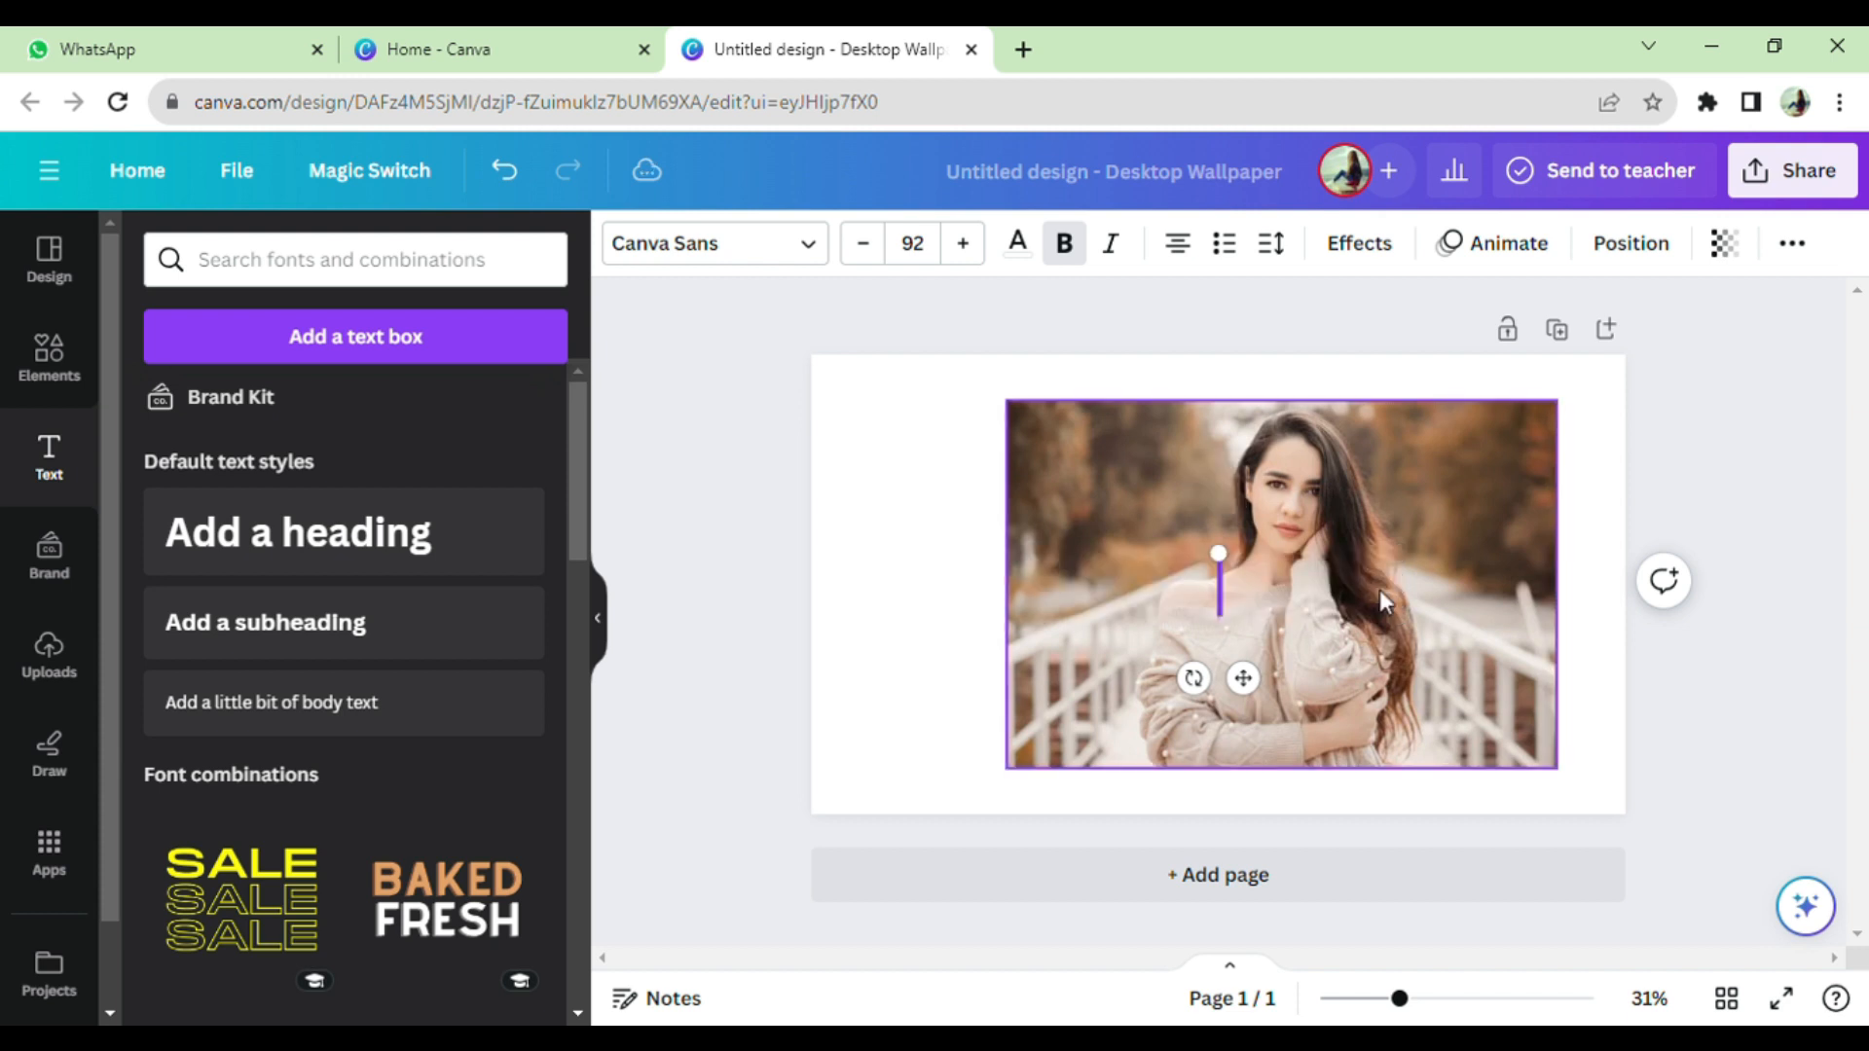
type("TRANSP")
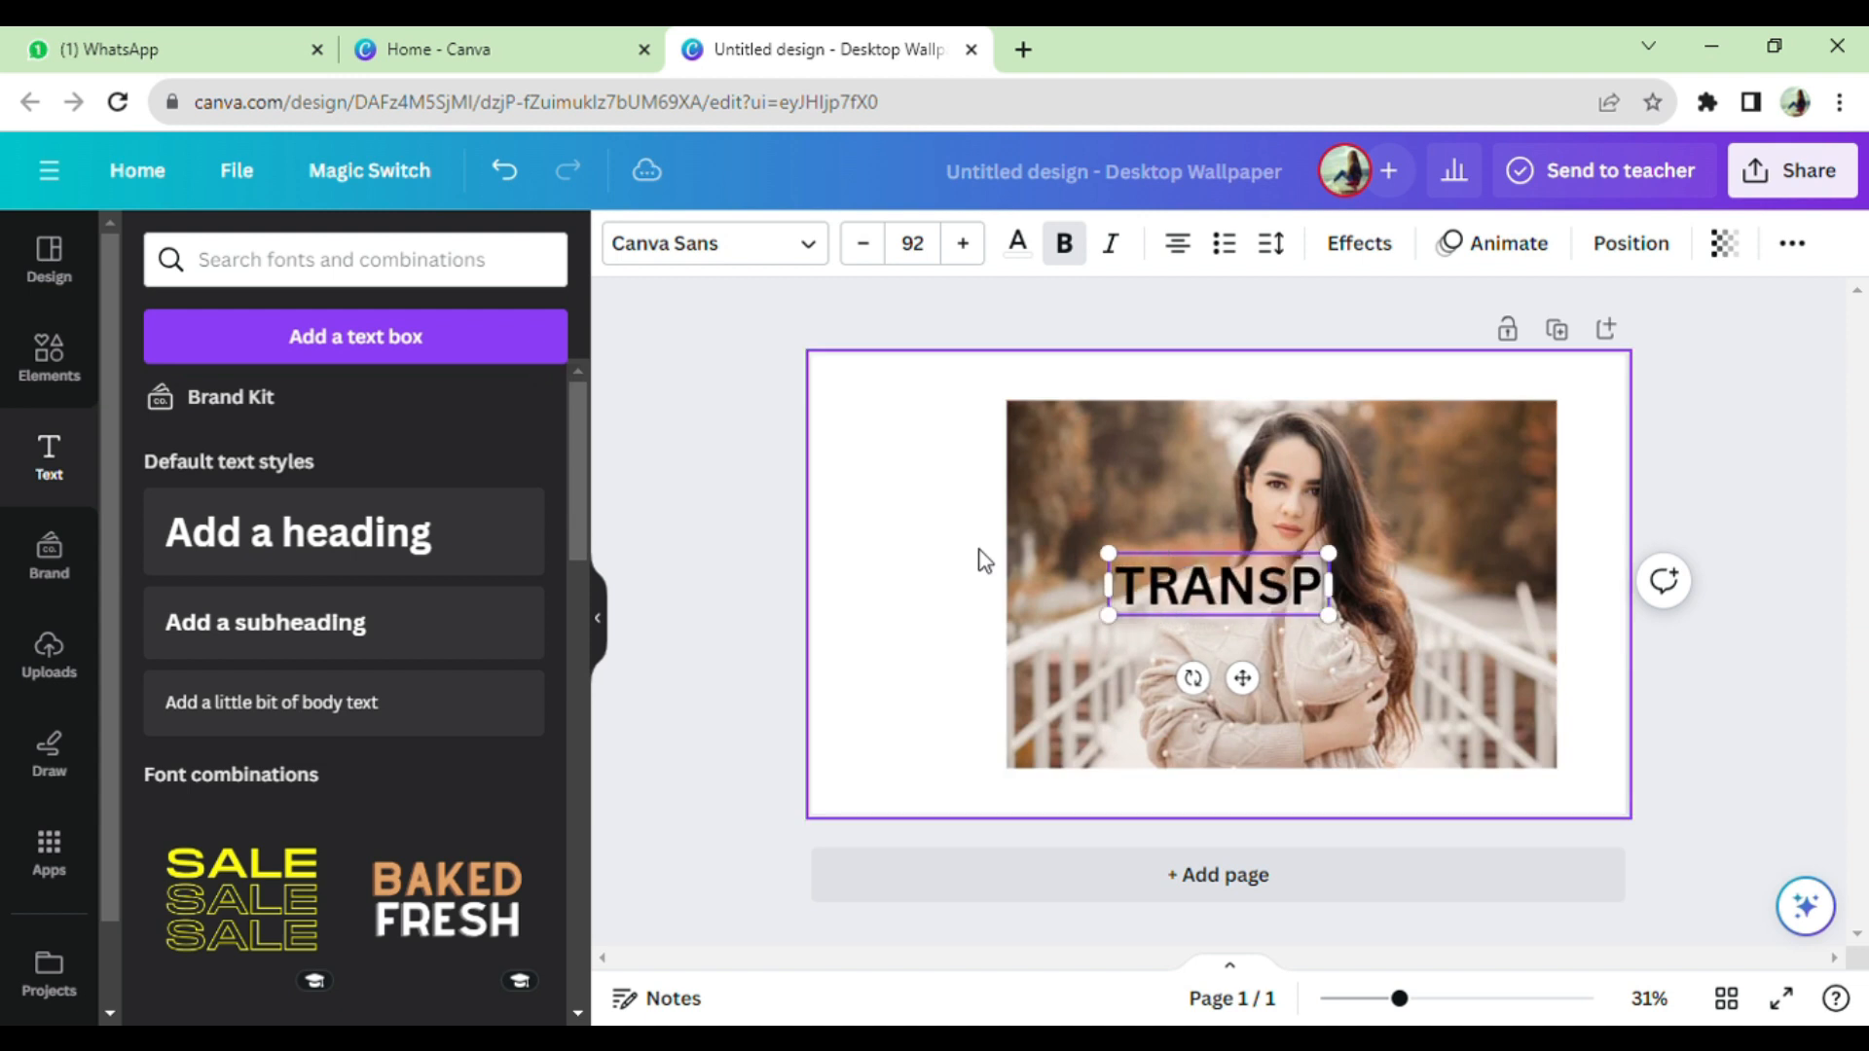
type("ARENT")
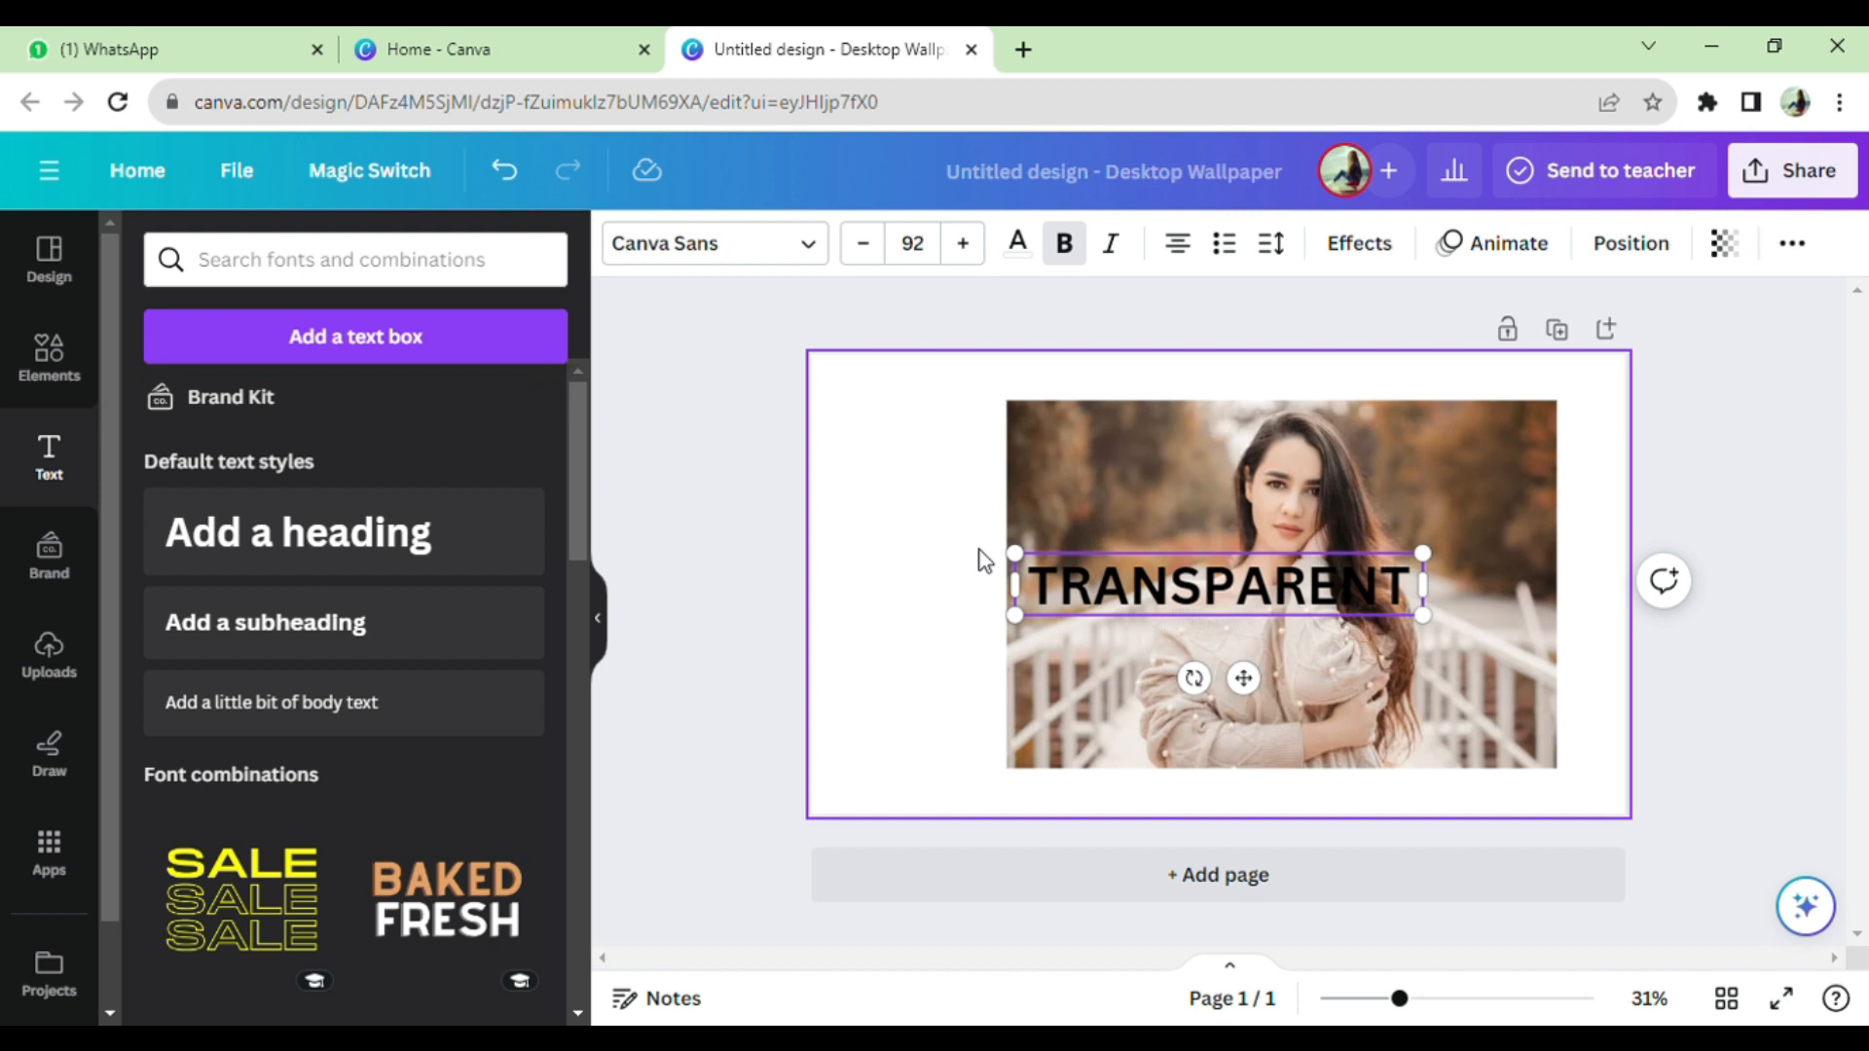
Step: Set the heading's font to the uploaded Aharoni Bold
key("ctrl+a")
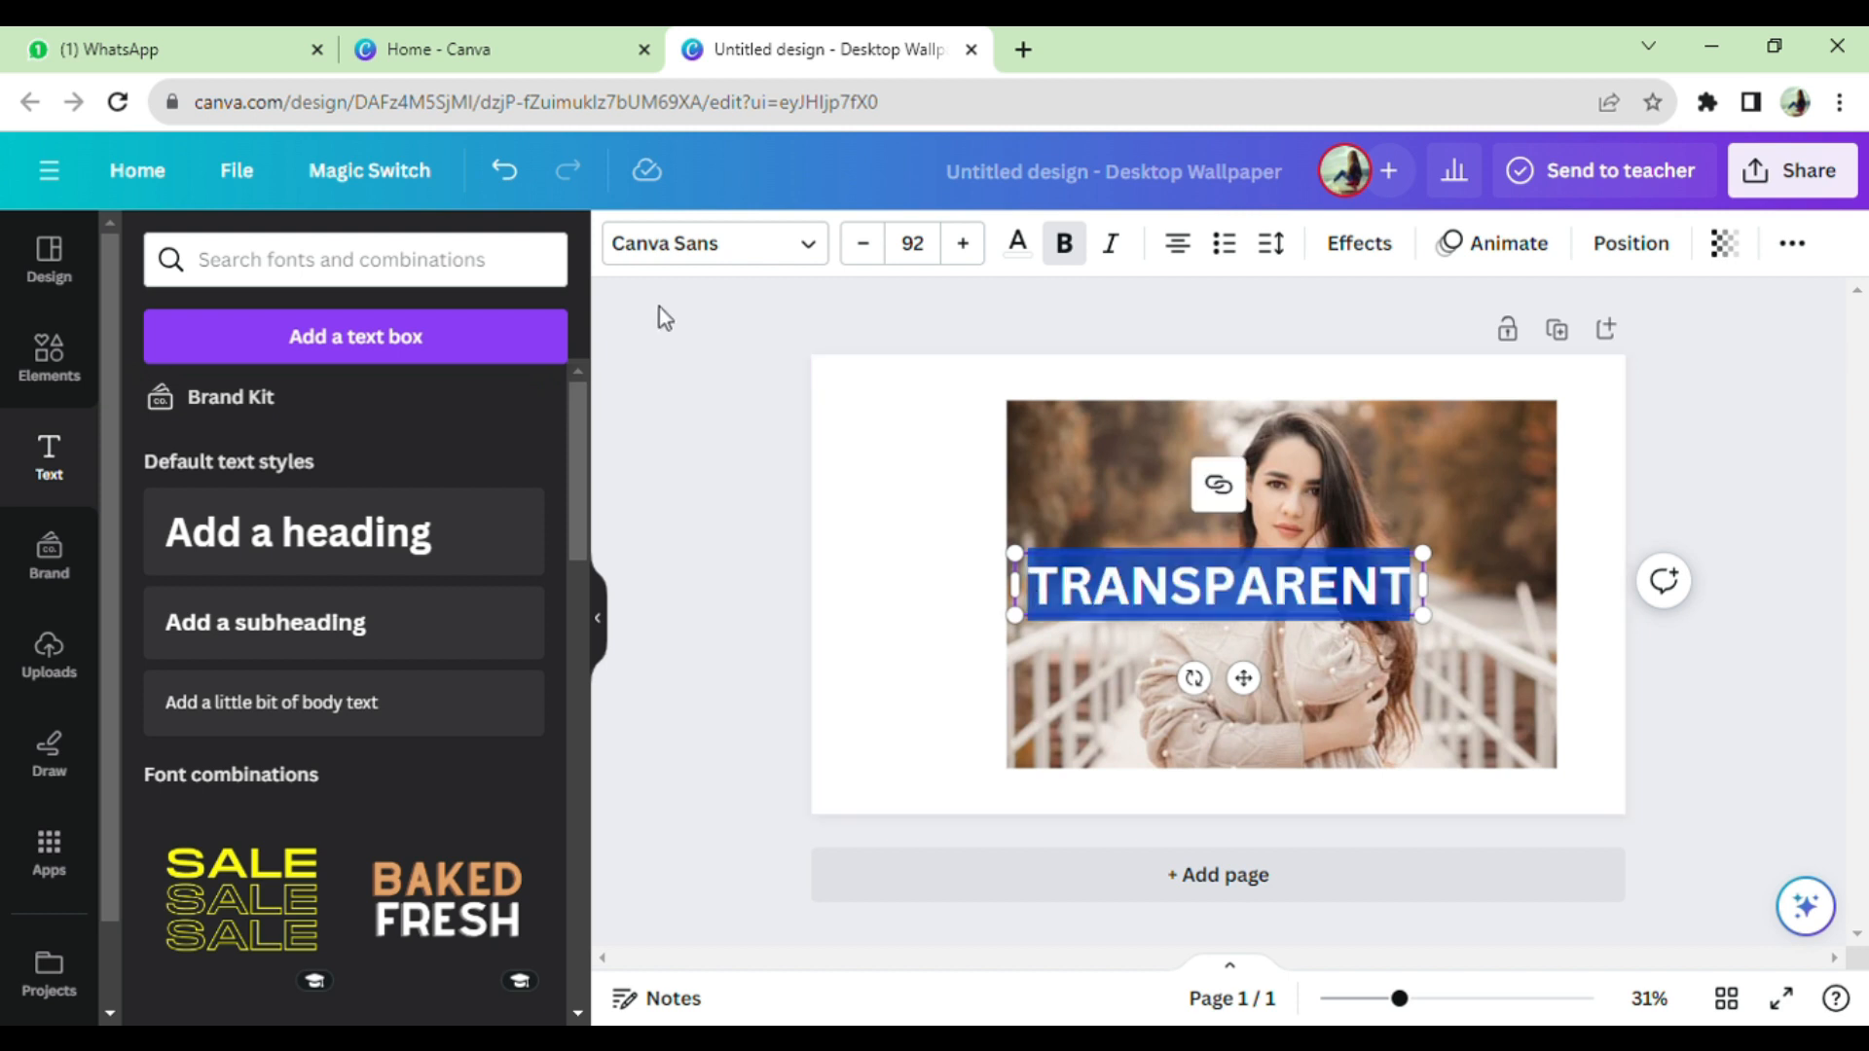
left_click(695, 259)
scroll(379, 739, "down", 2)
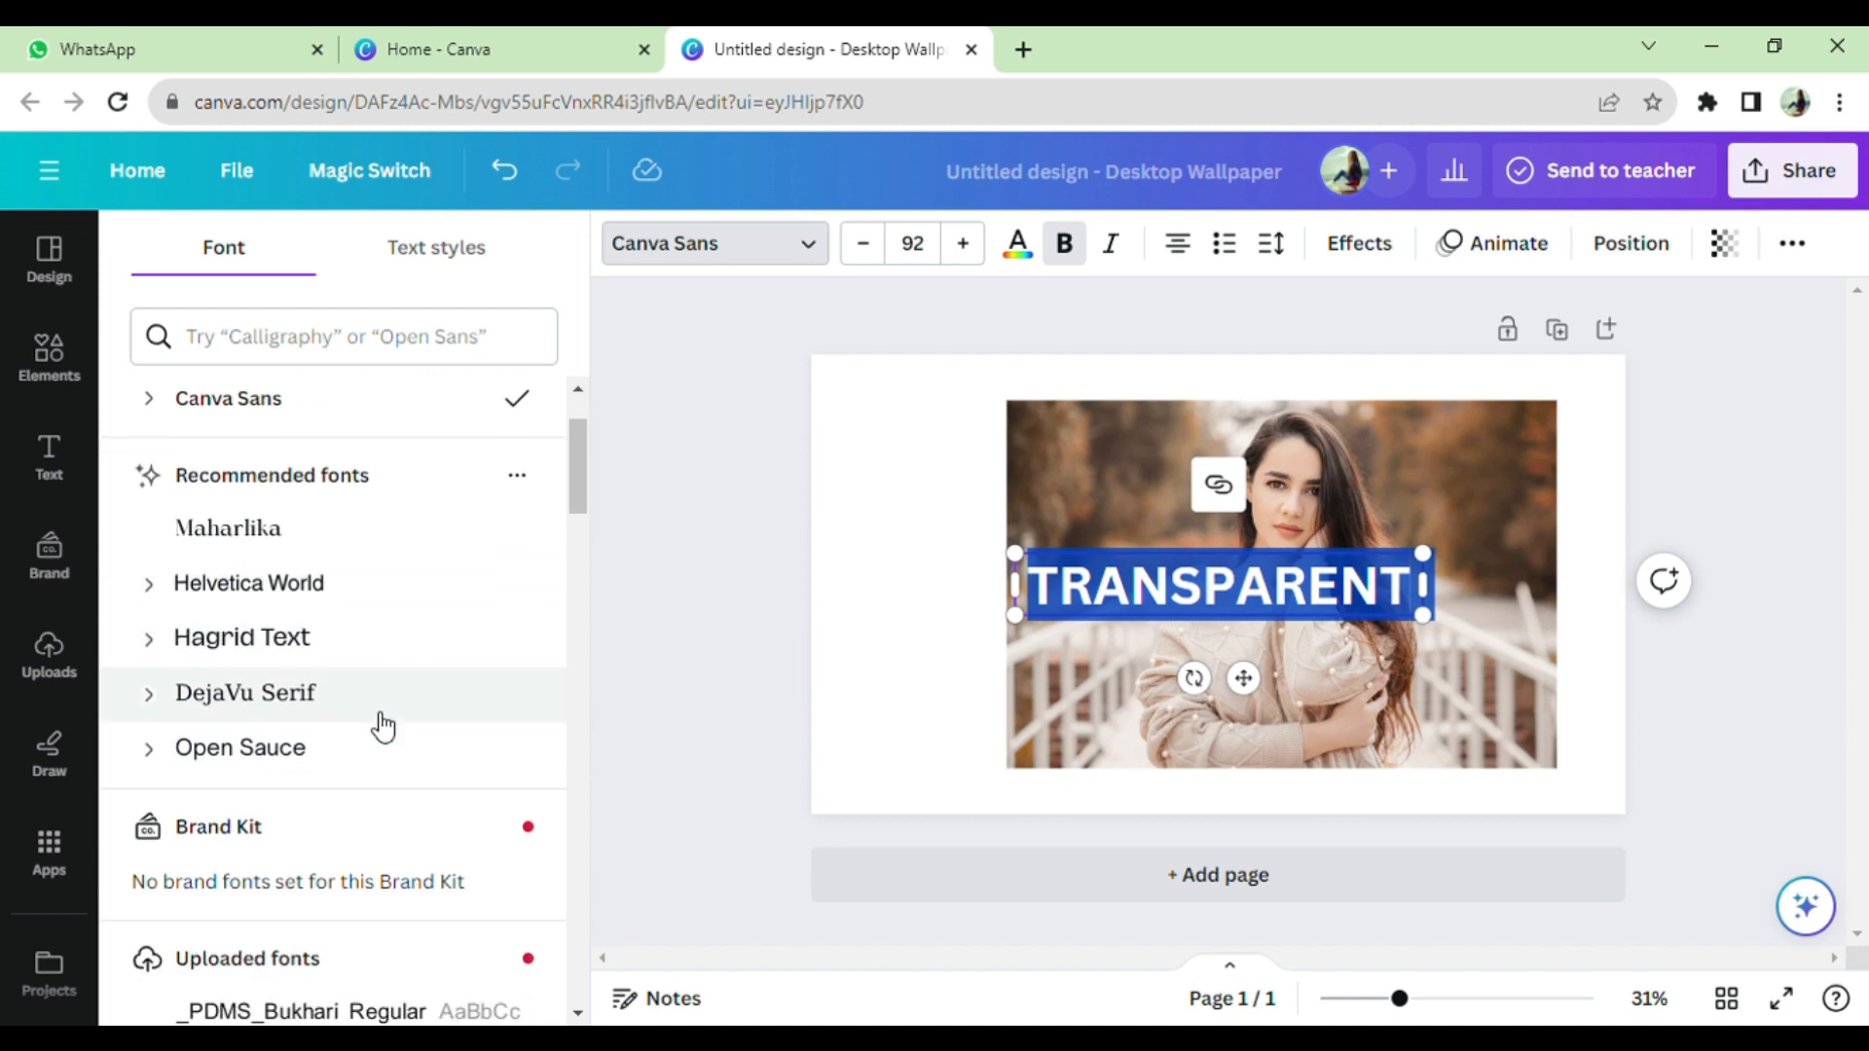
scroll(379, 759, "up", 2)
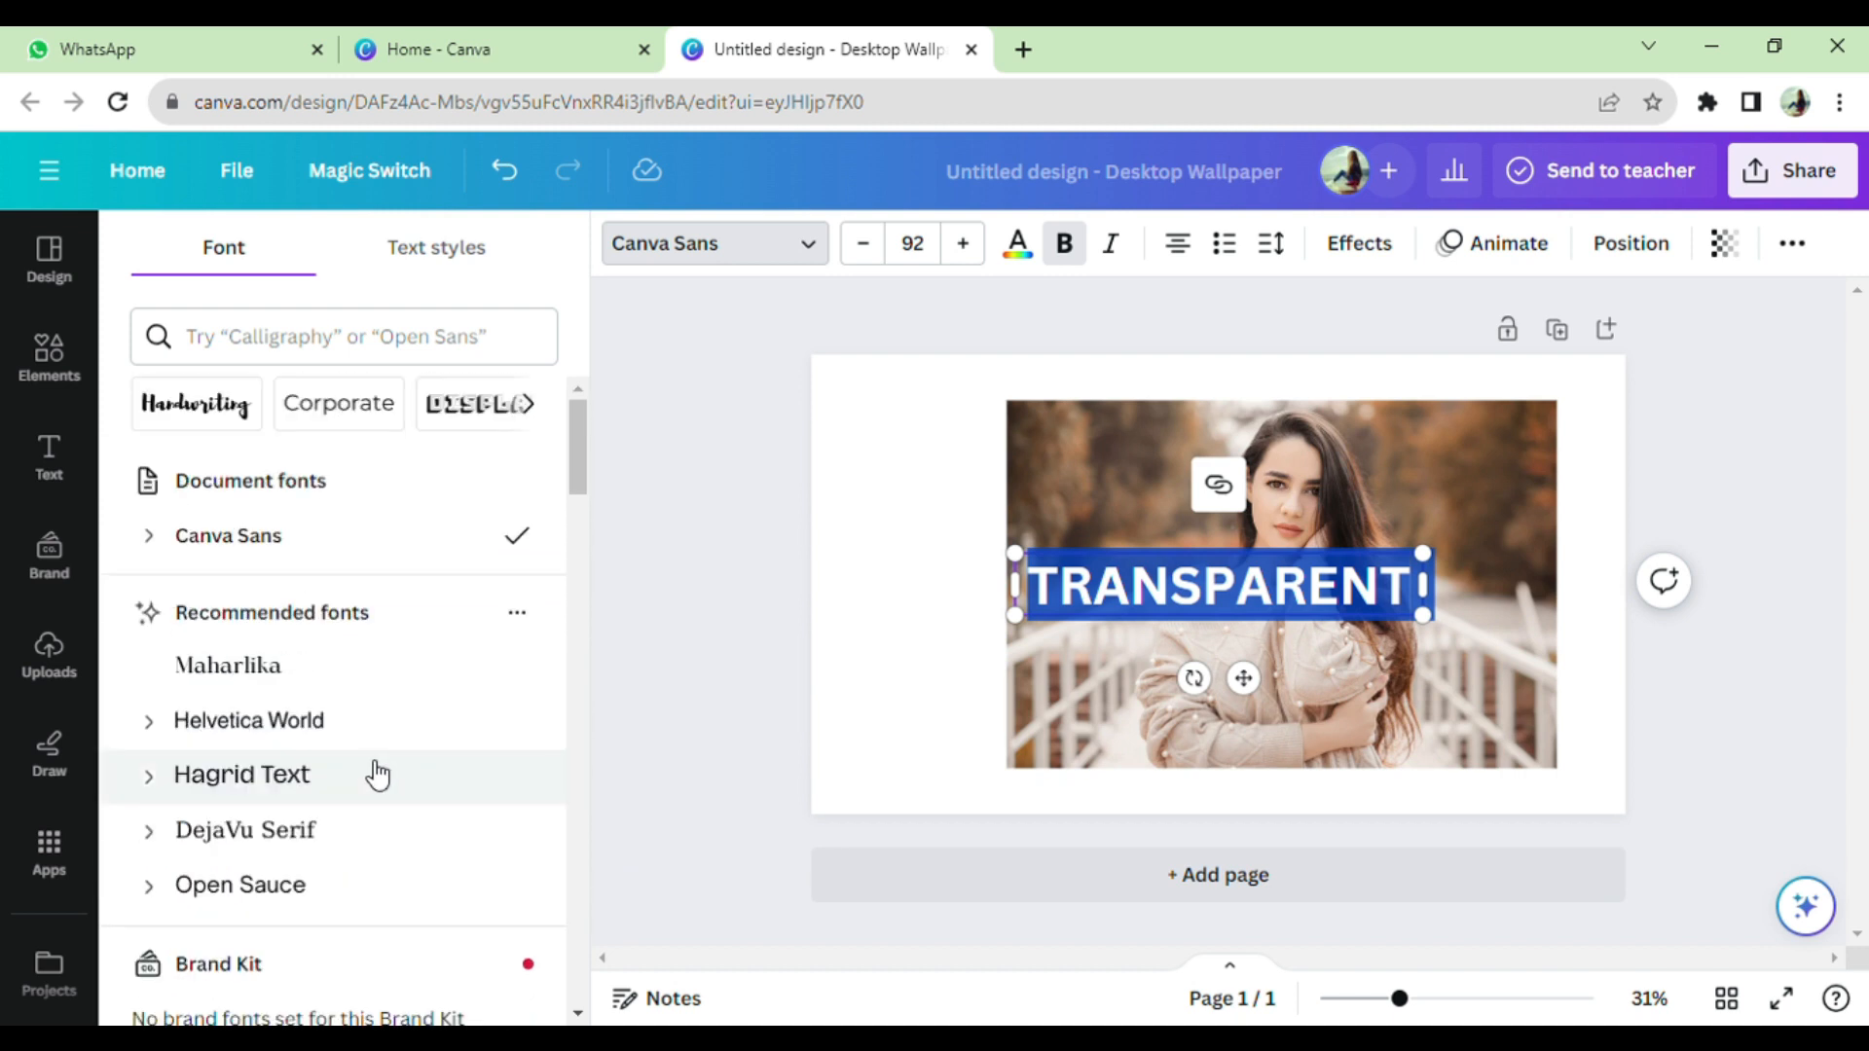
scroll(377, 774, "down", 12)
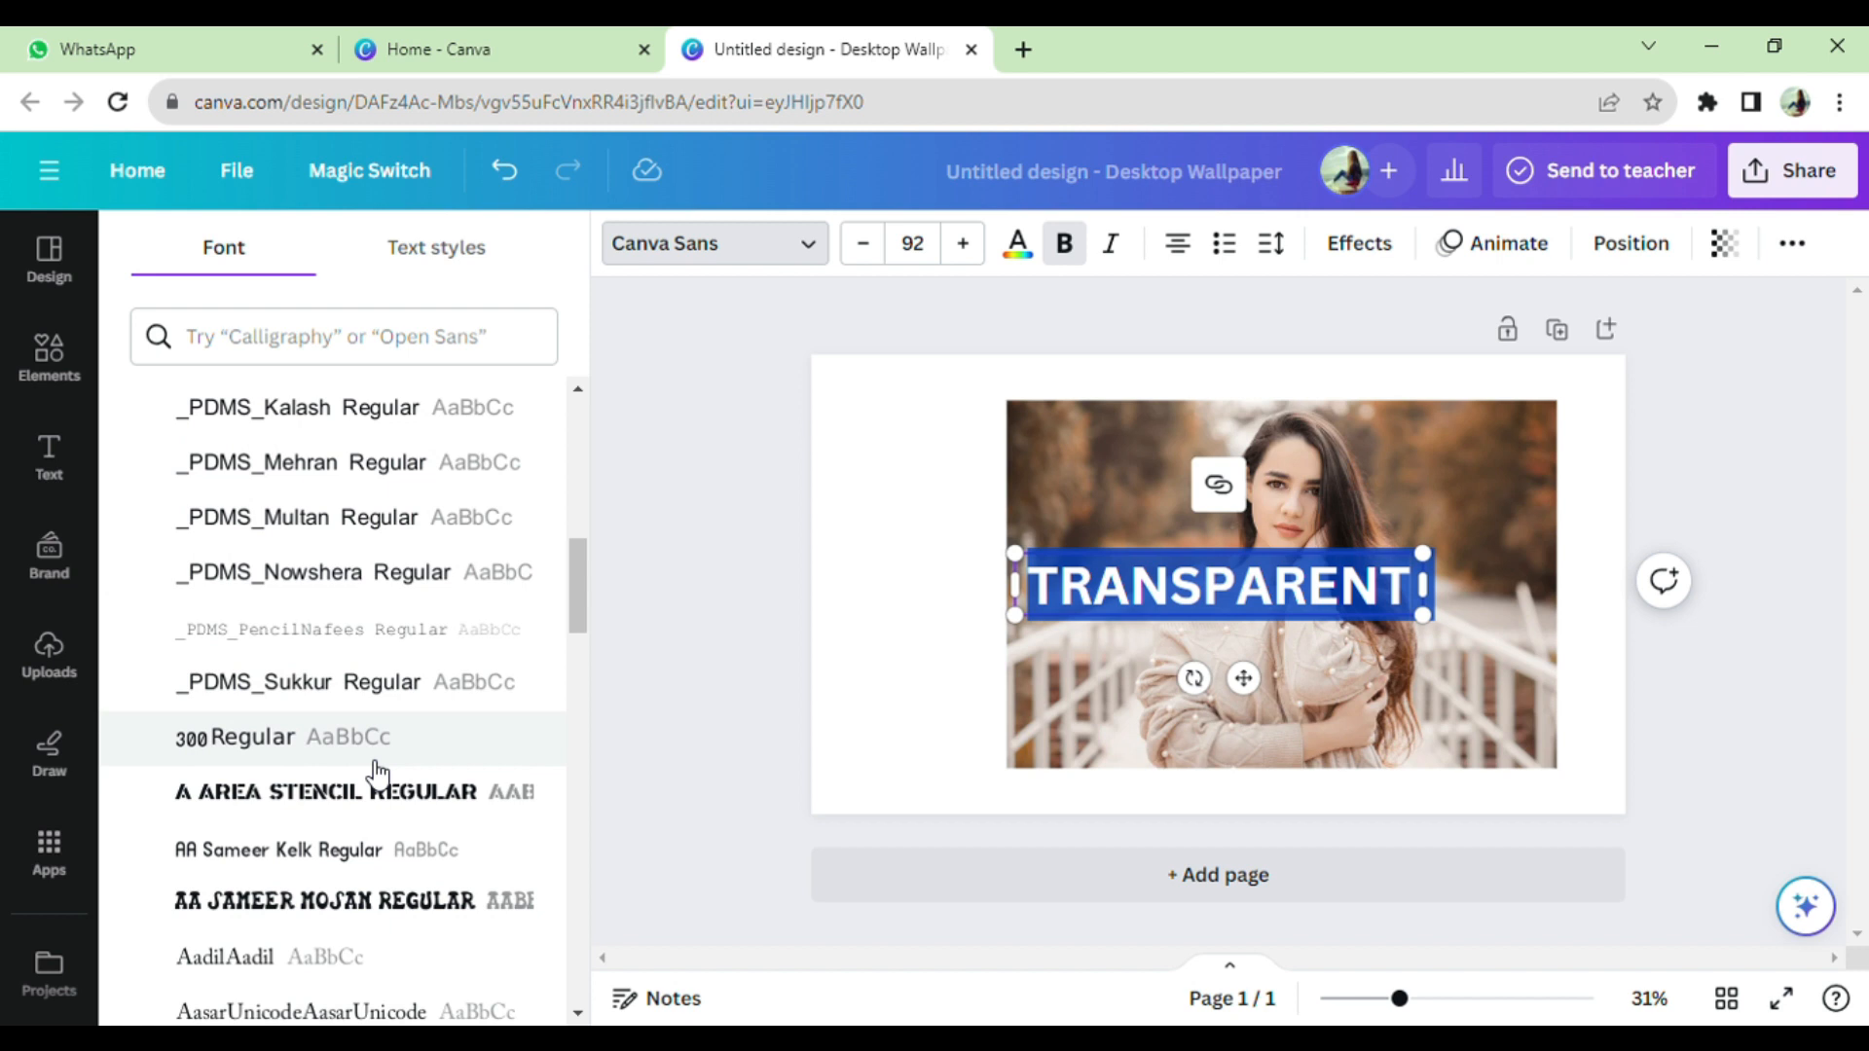
scroll(377, 774, "down", 5)
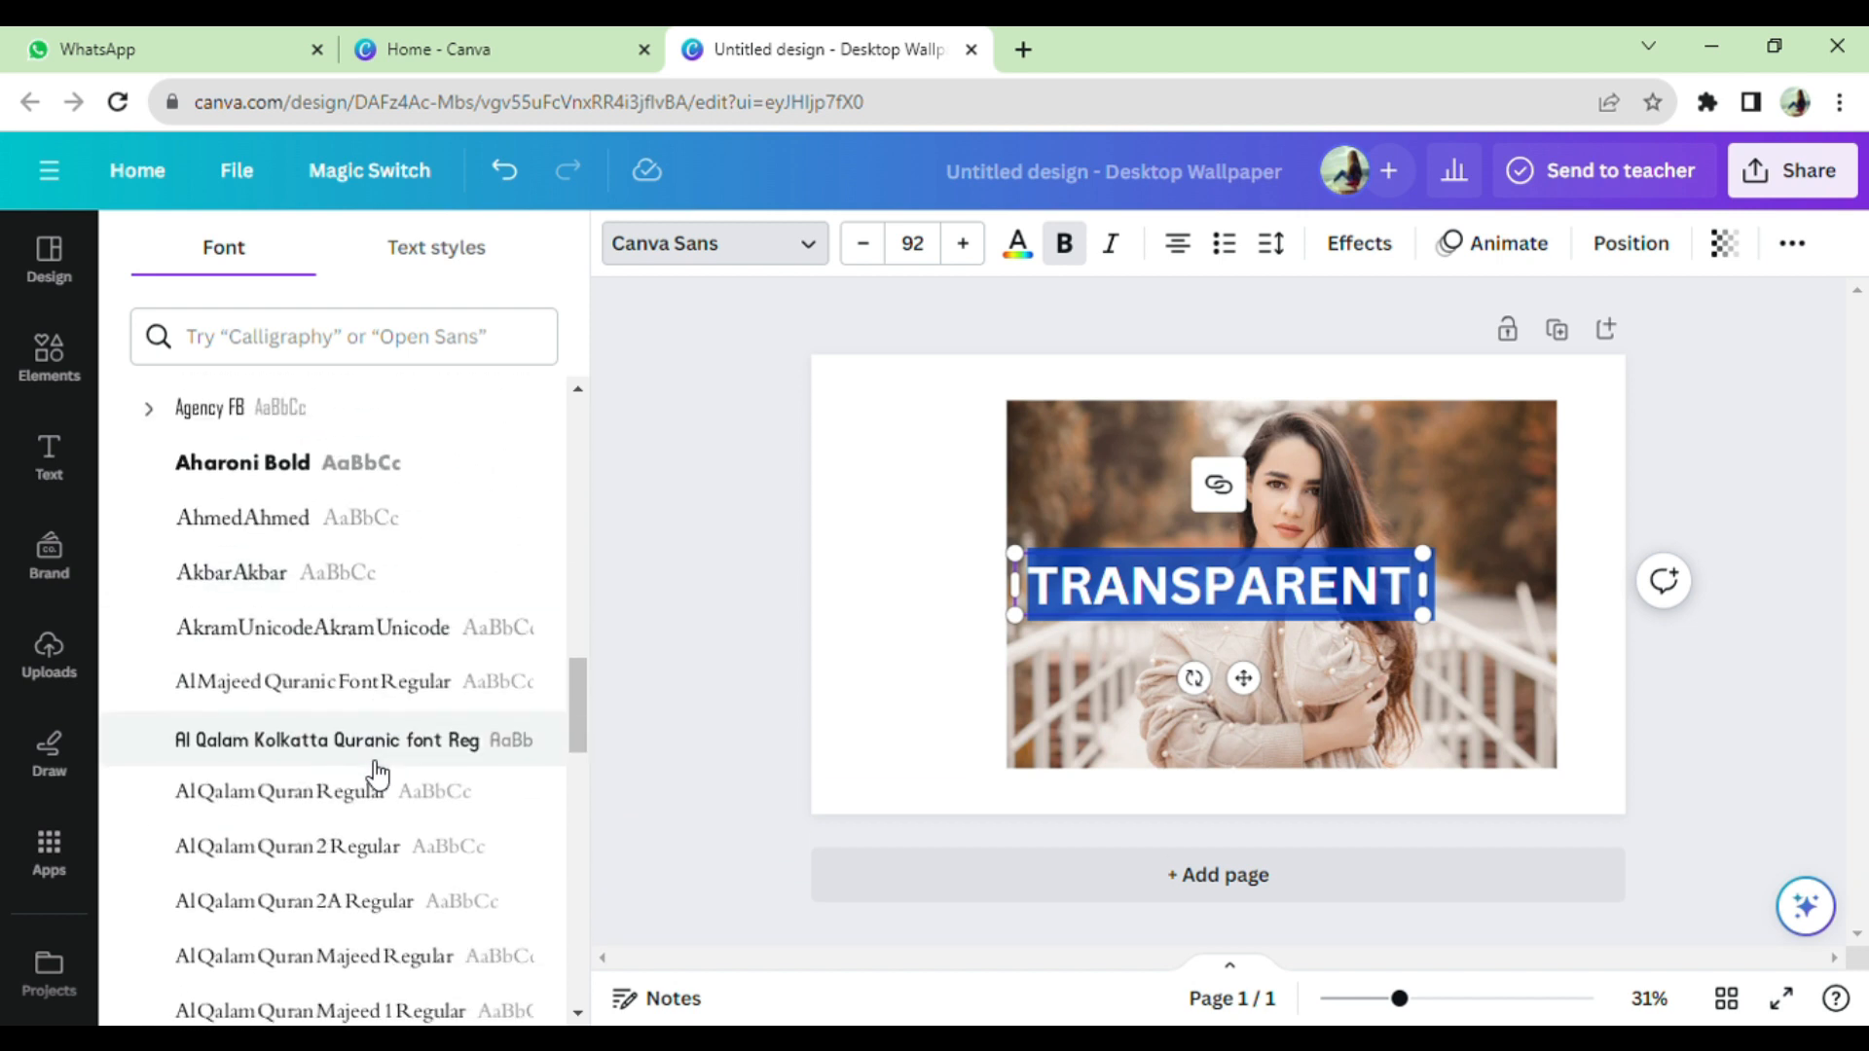
scroll(378, 774, "up", 2)
left_click(362, 623)
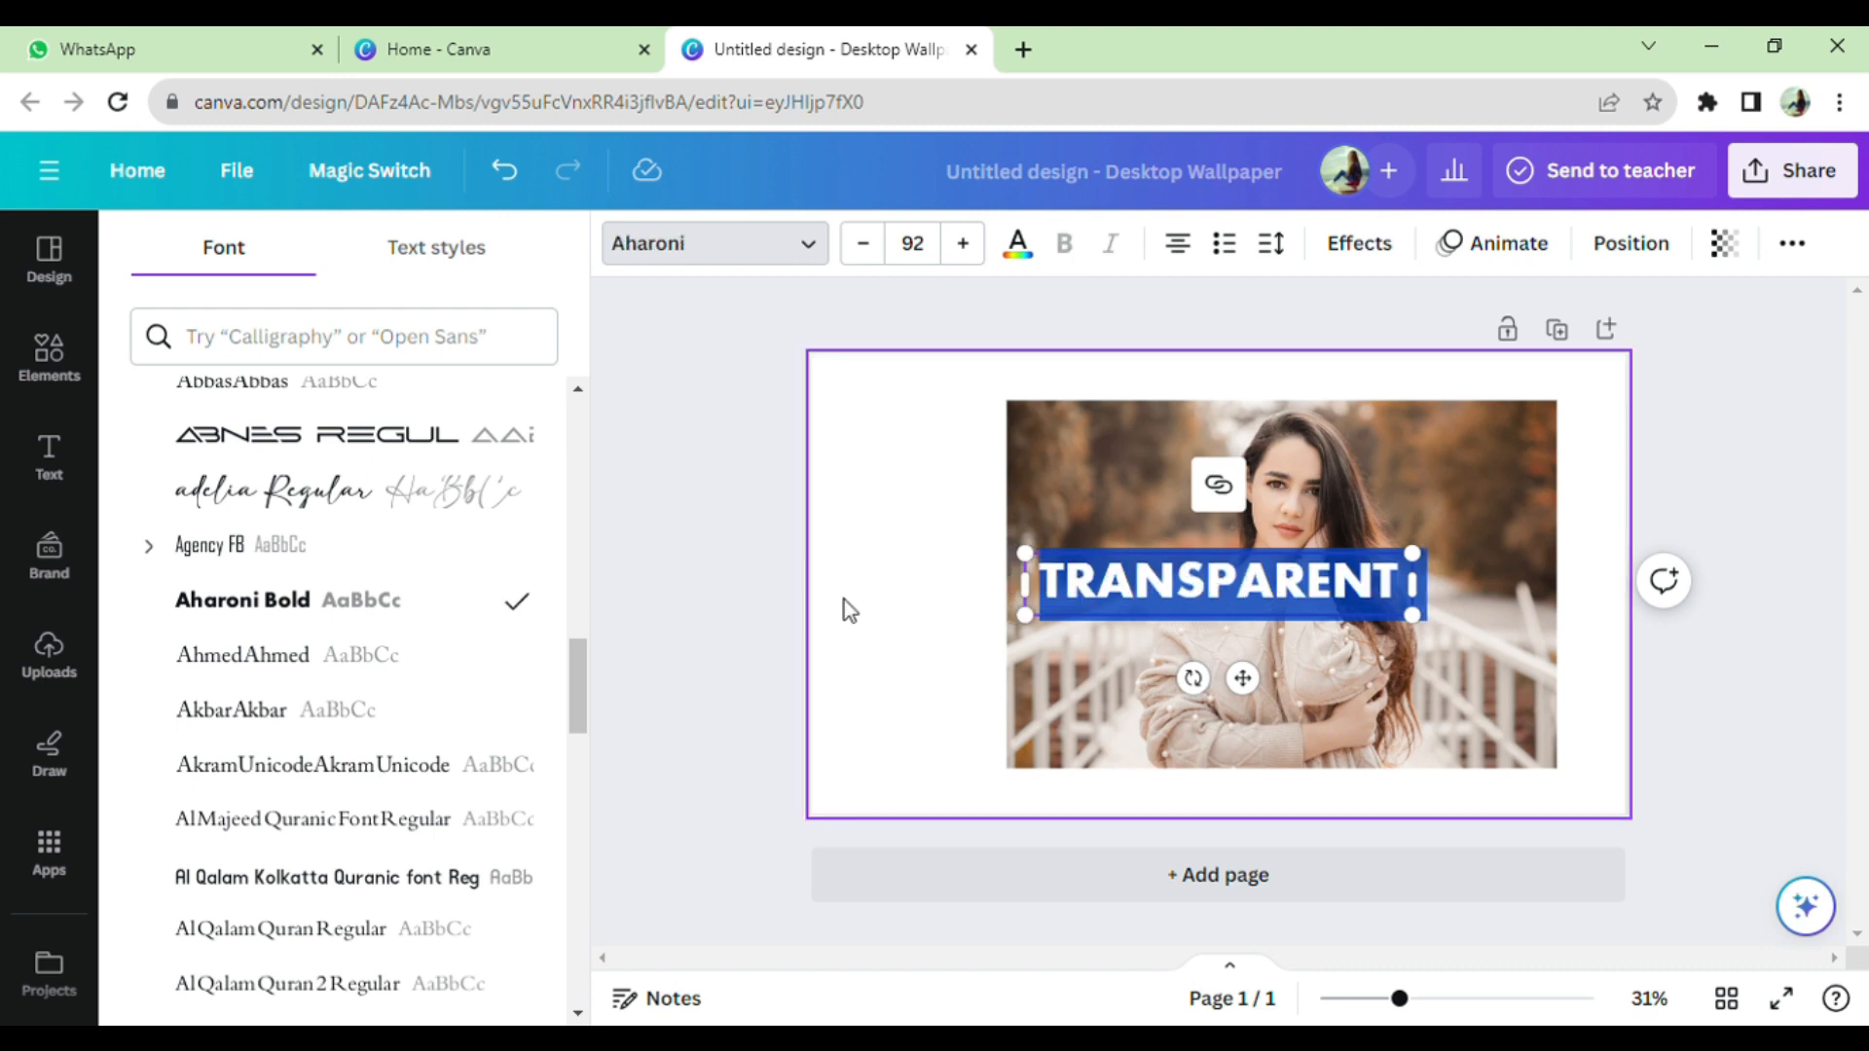
Step: Enlarge the TRANSPARENT heading to size 140 and place it lower across the woman, extending past the photo's left edge
left_click_drag(1412, 553, 1569, 523)
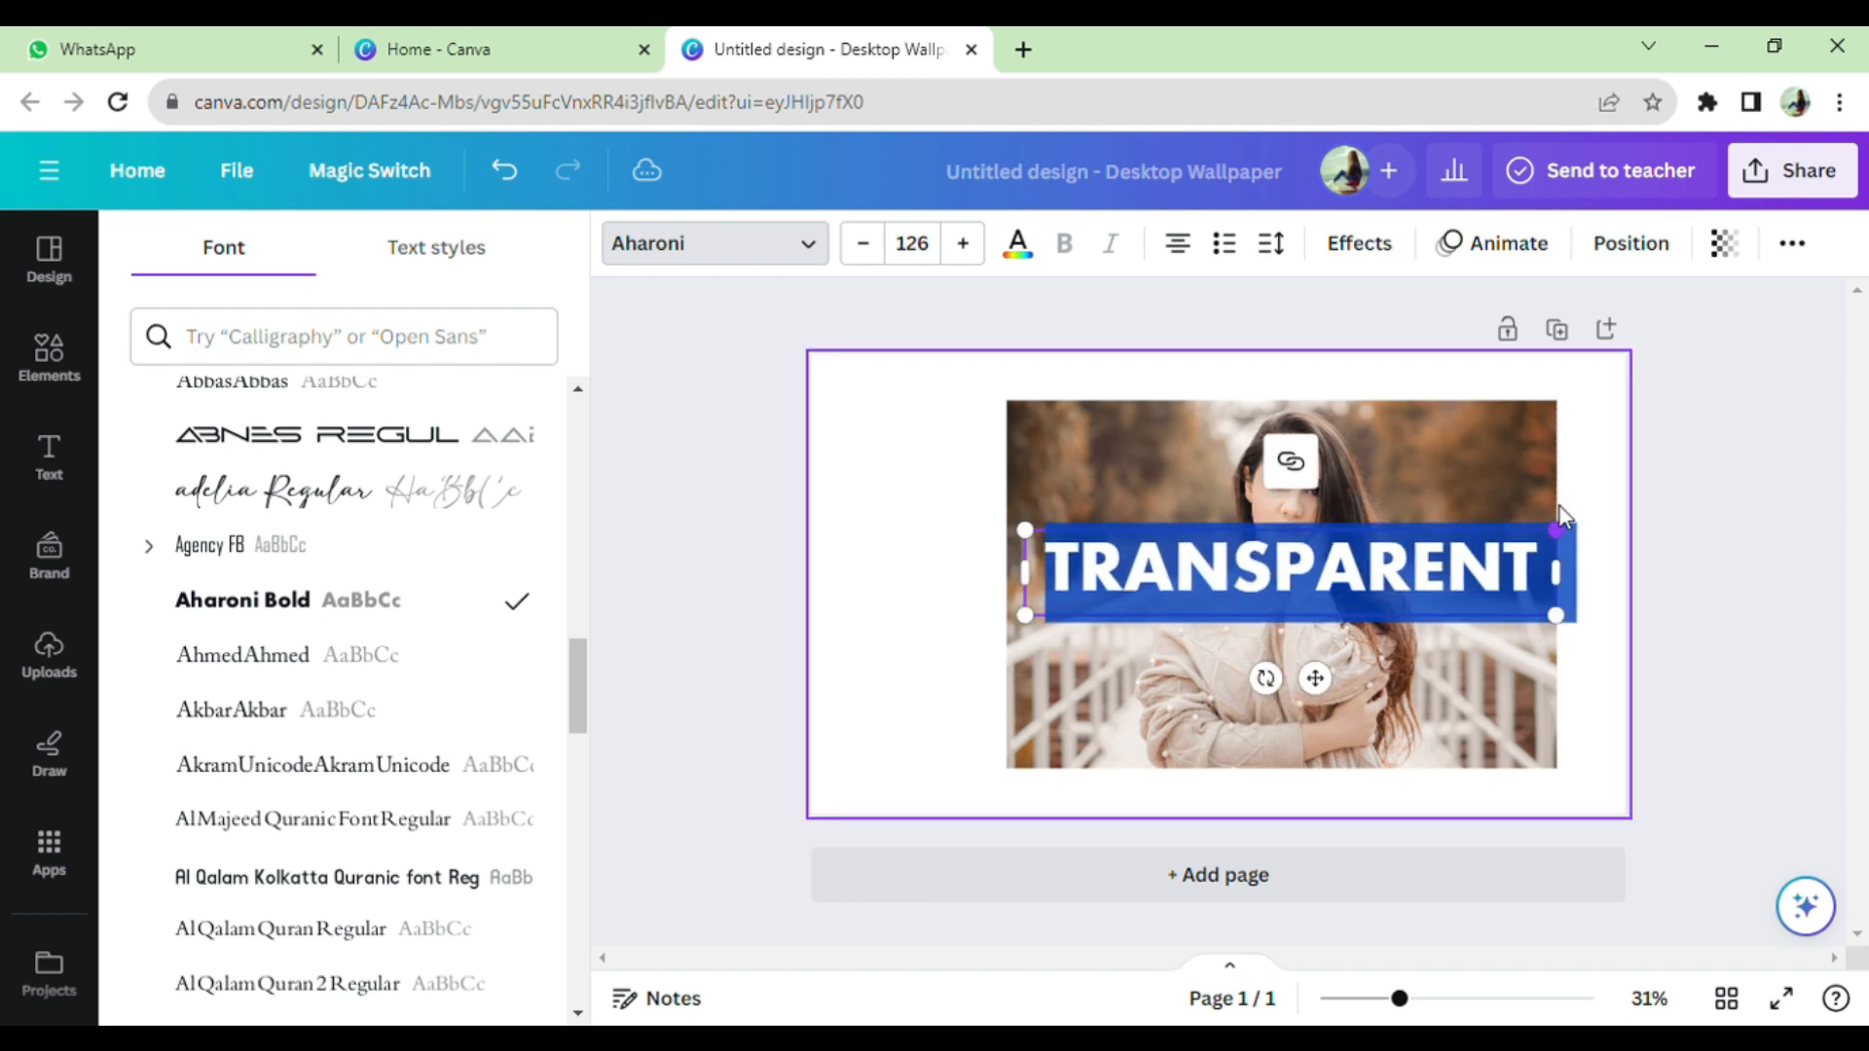
left_click_drag(1025, 615, 968, 624)
left_click_drag(1349, 481, 1230, 620)
left_click(1197, 593)
Step: Lower the photo to the page's bottom edge and place a duplicate of it in the page's upper-right corner
left_click(1158, 514)
left_click_drag(1160, 512, 1187, 531)
right_click(1187, 531)
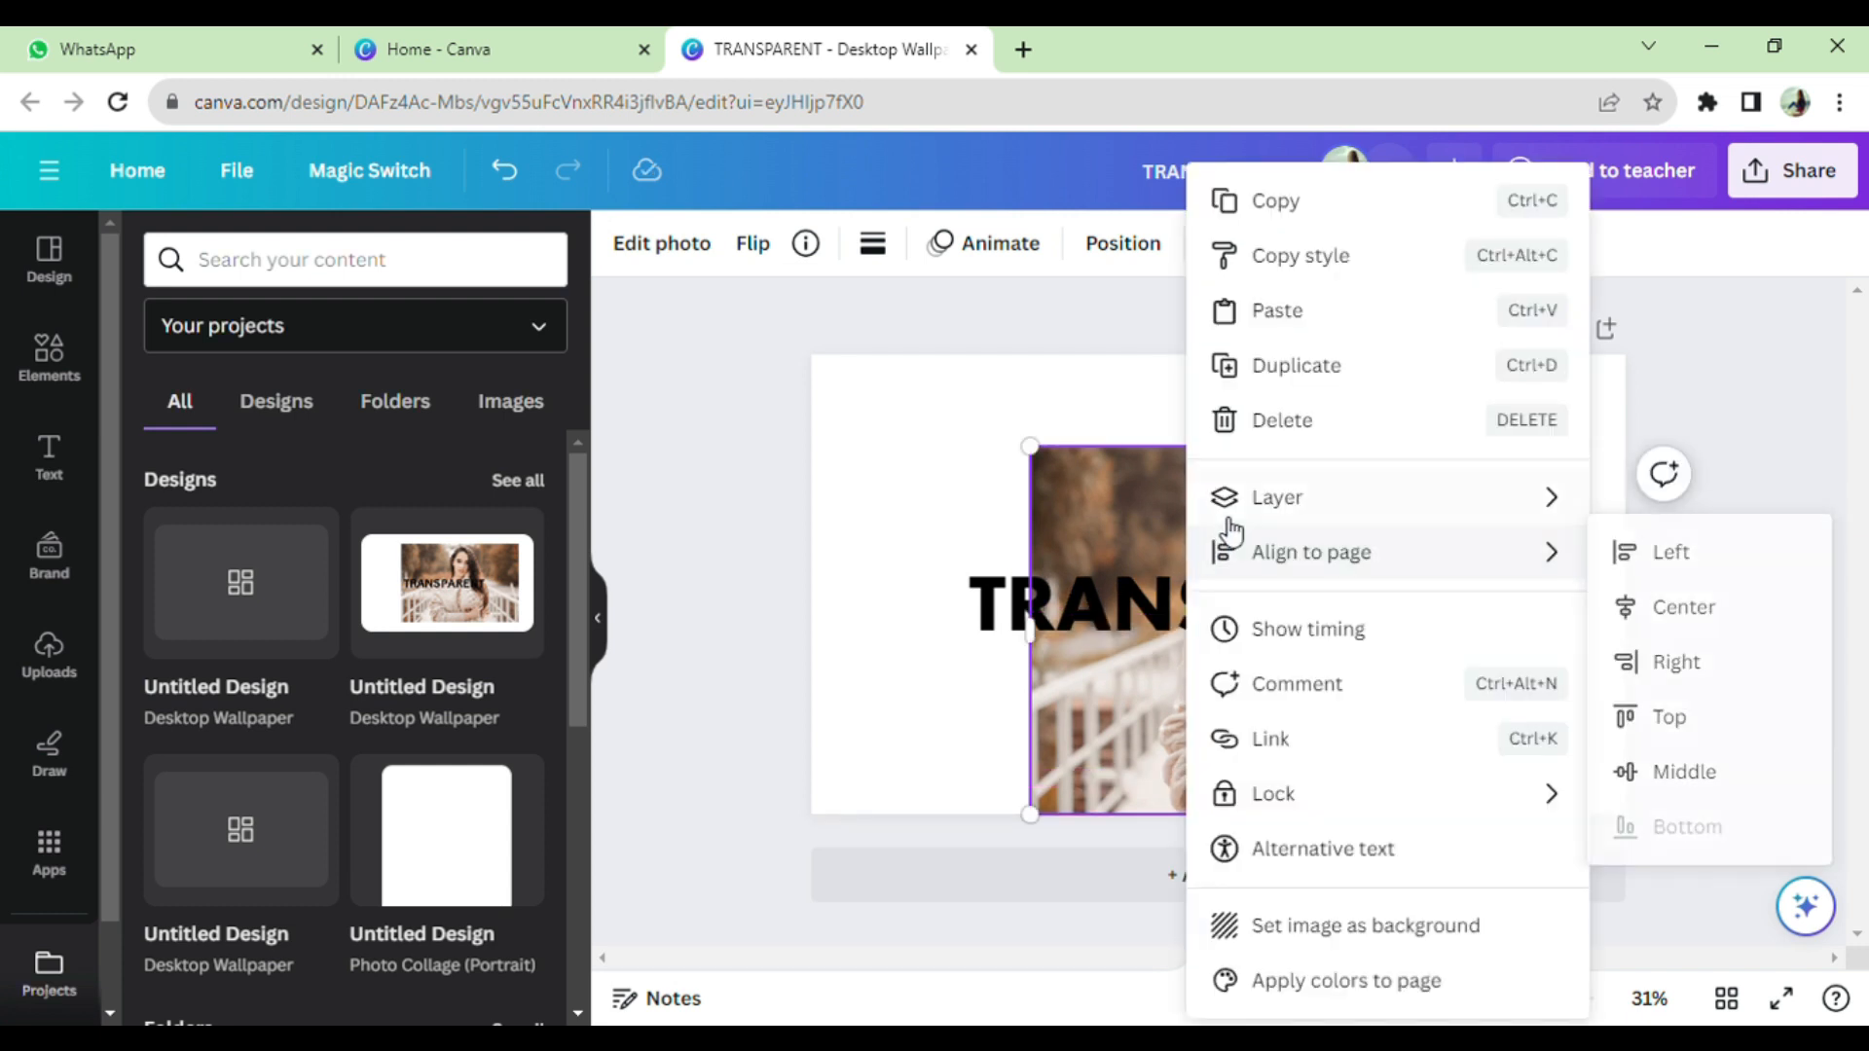
left_click(1265, 367)
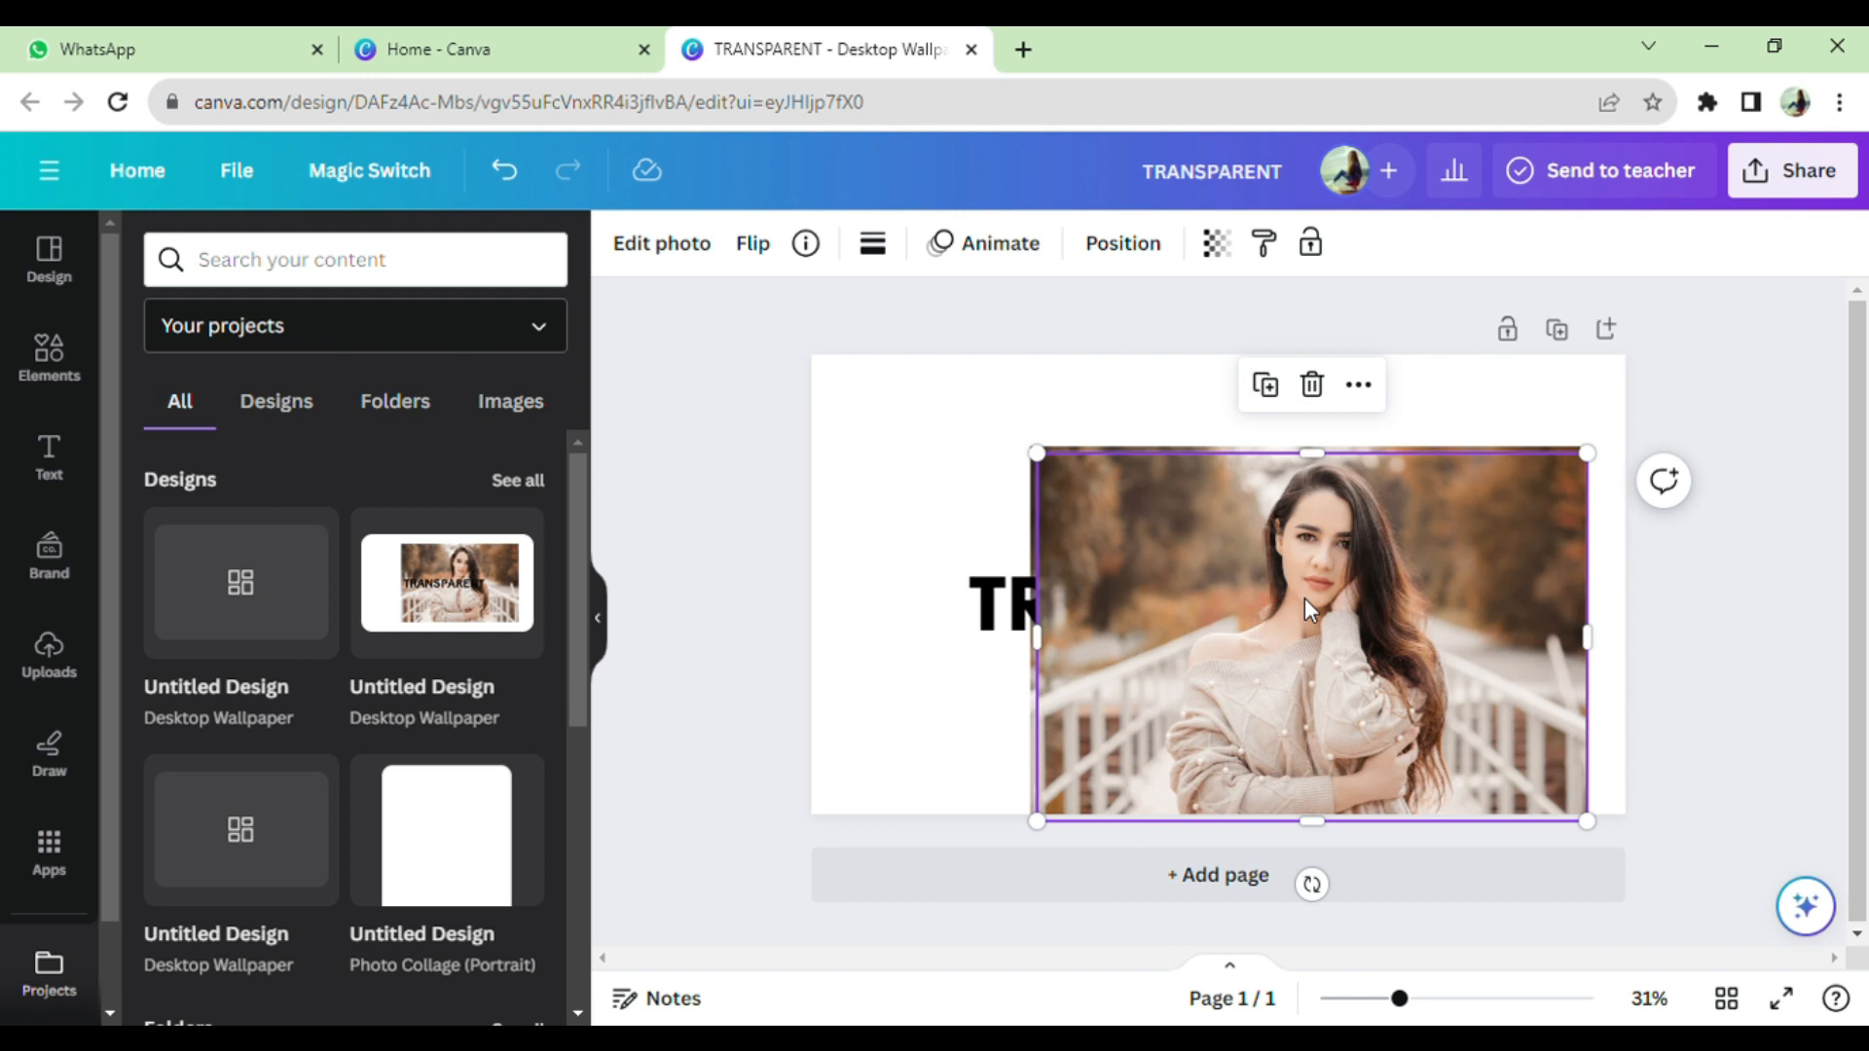
left_click_drag(1225, 668, 1250, 569)
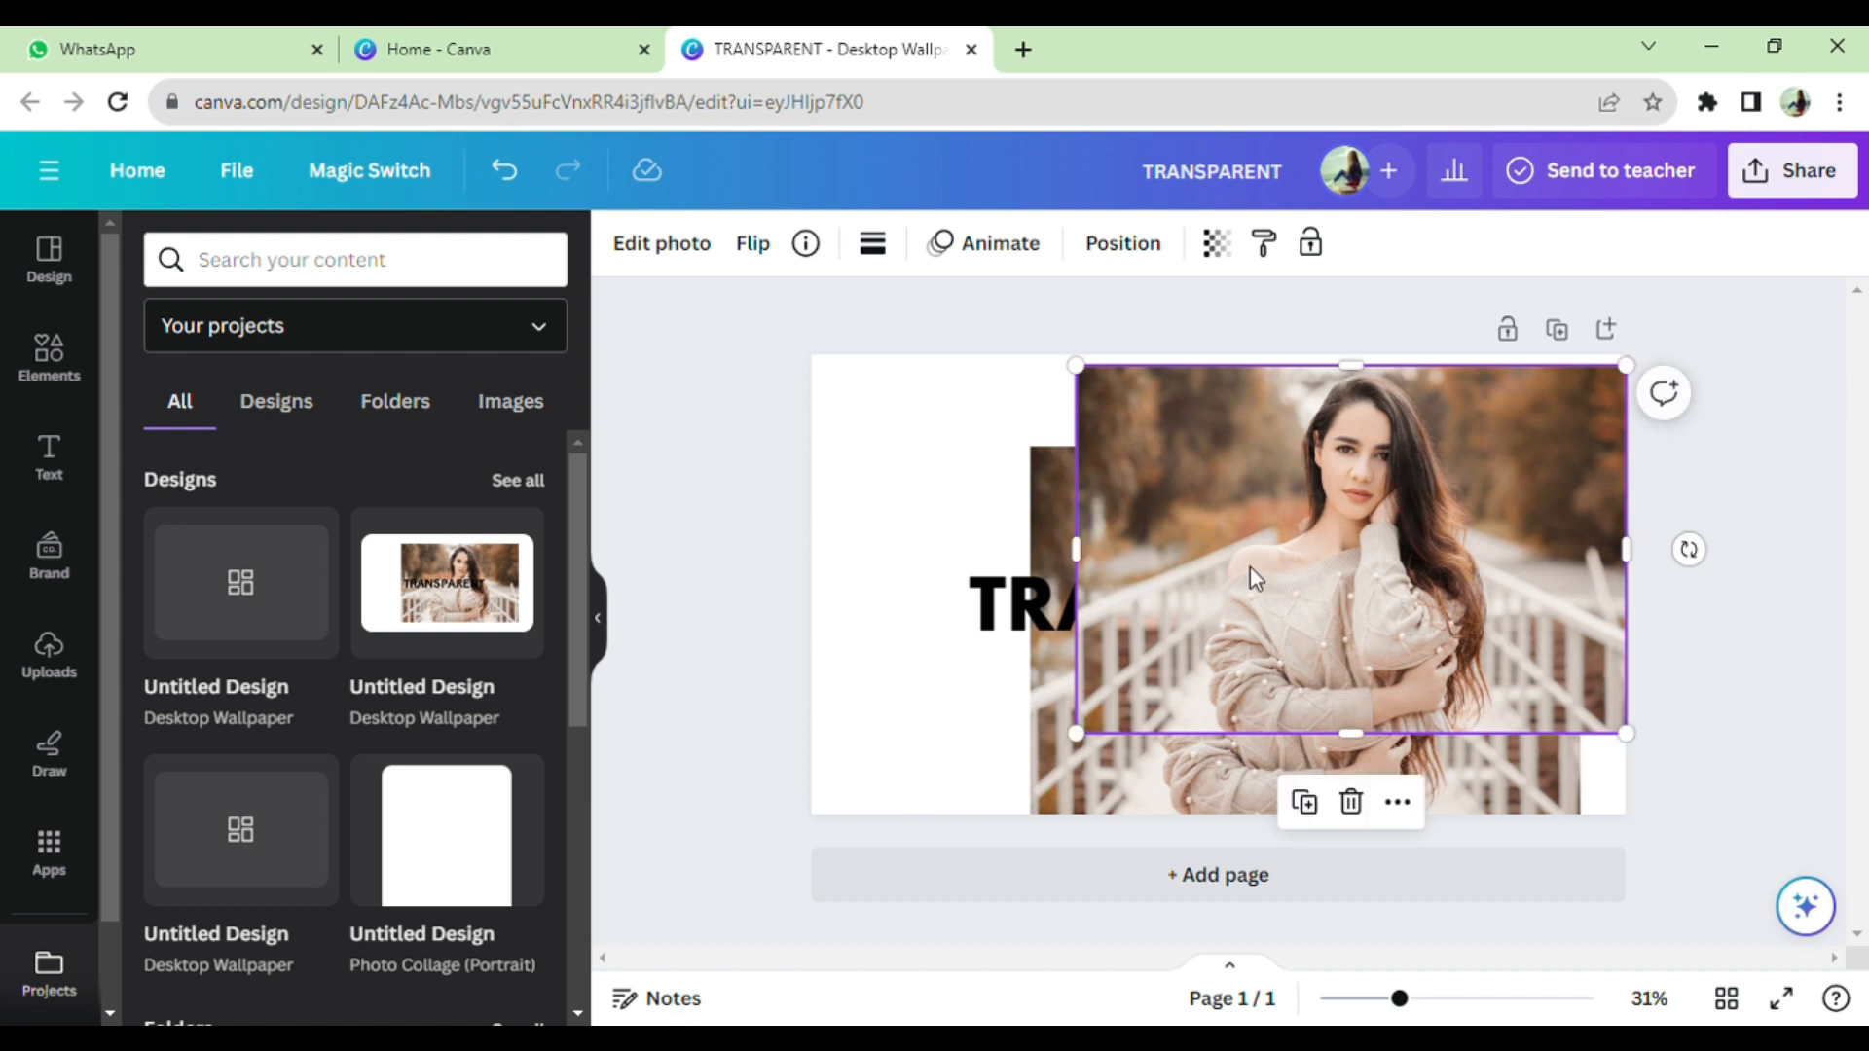
Step: Remove the background from the duplicated photo and move the cutout partly past the page's right edge
left_click(691, 250)
left_click(255, 419)
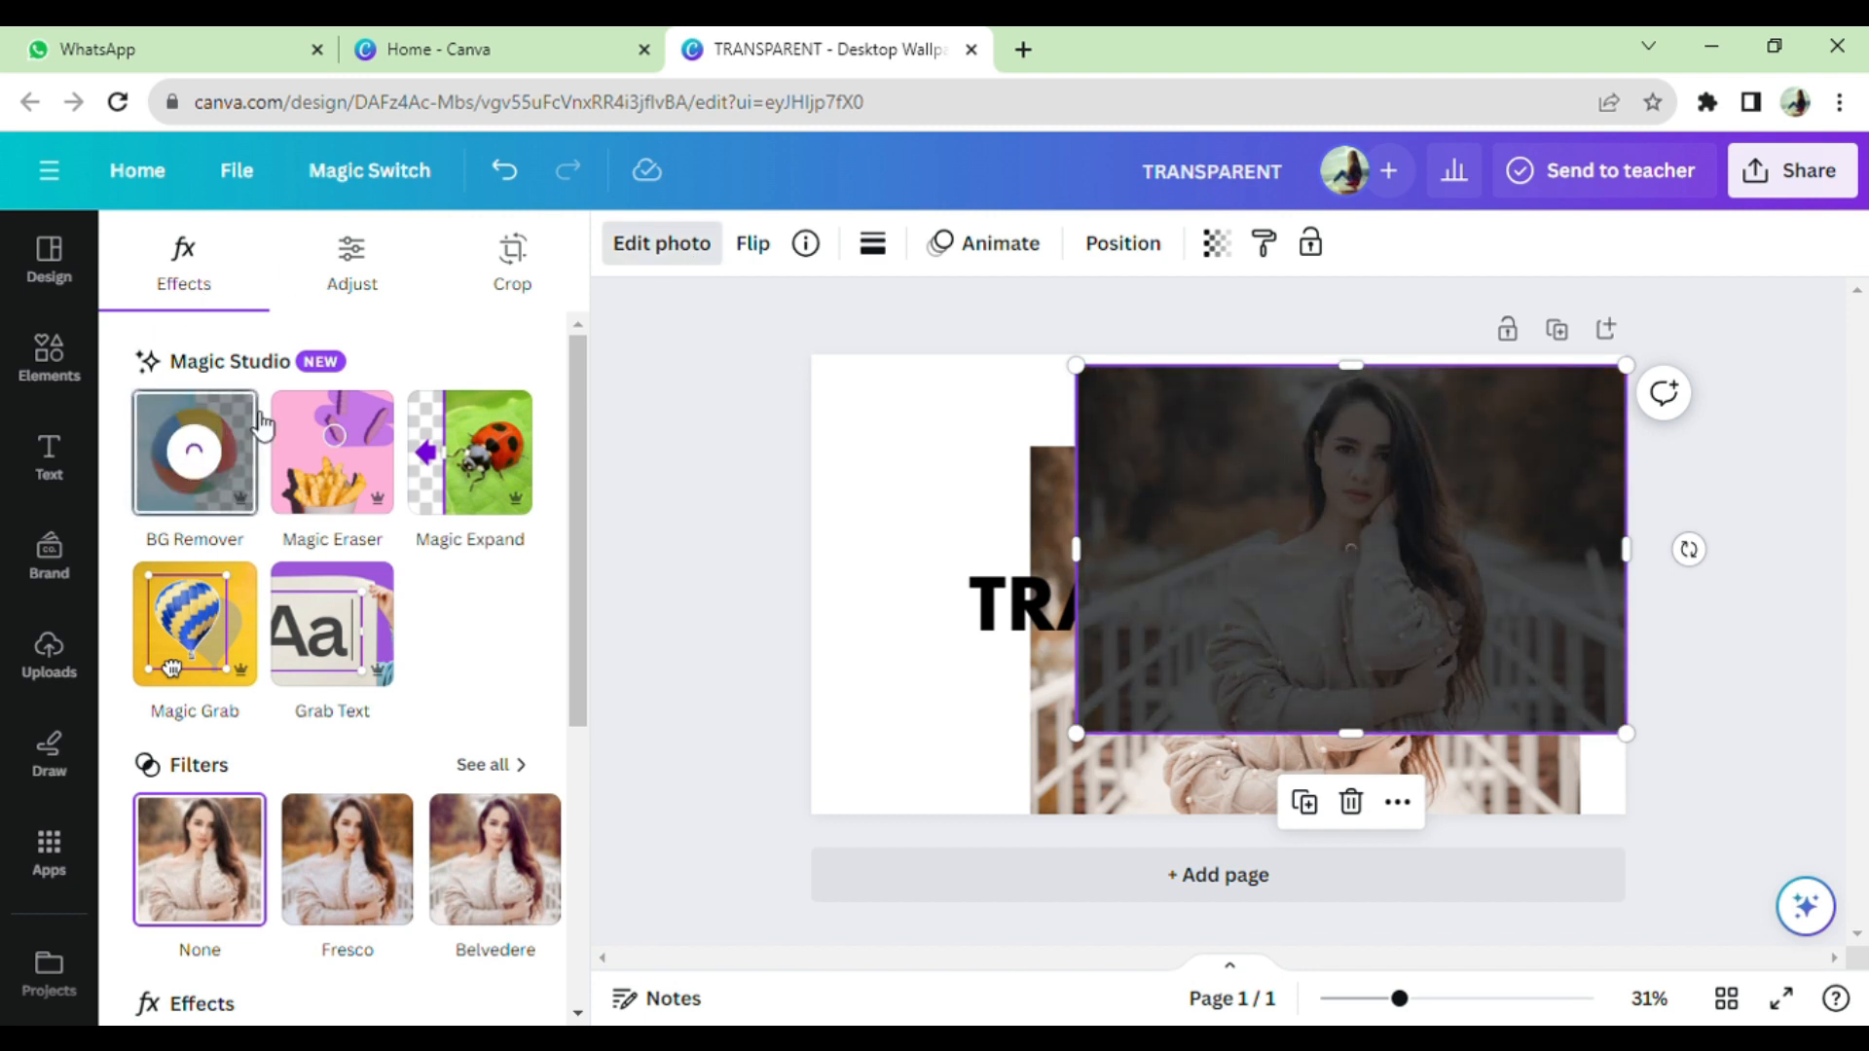
left_click_drag(1329, 608, 1494, 568)
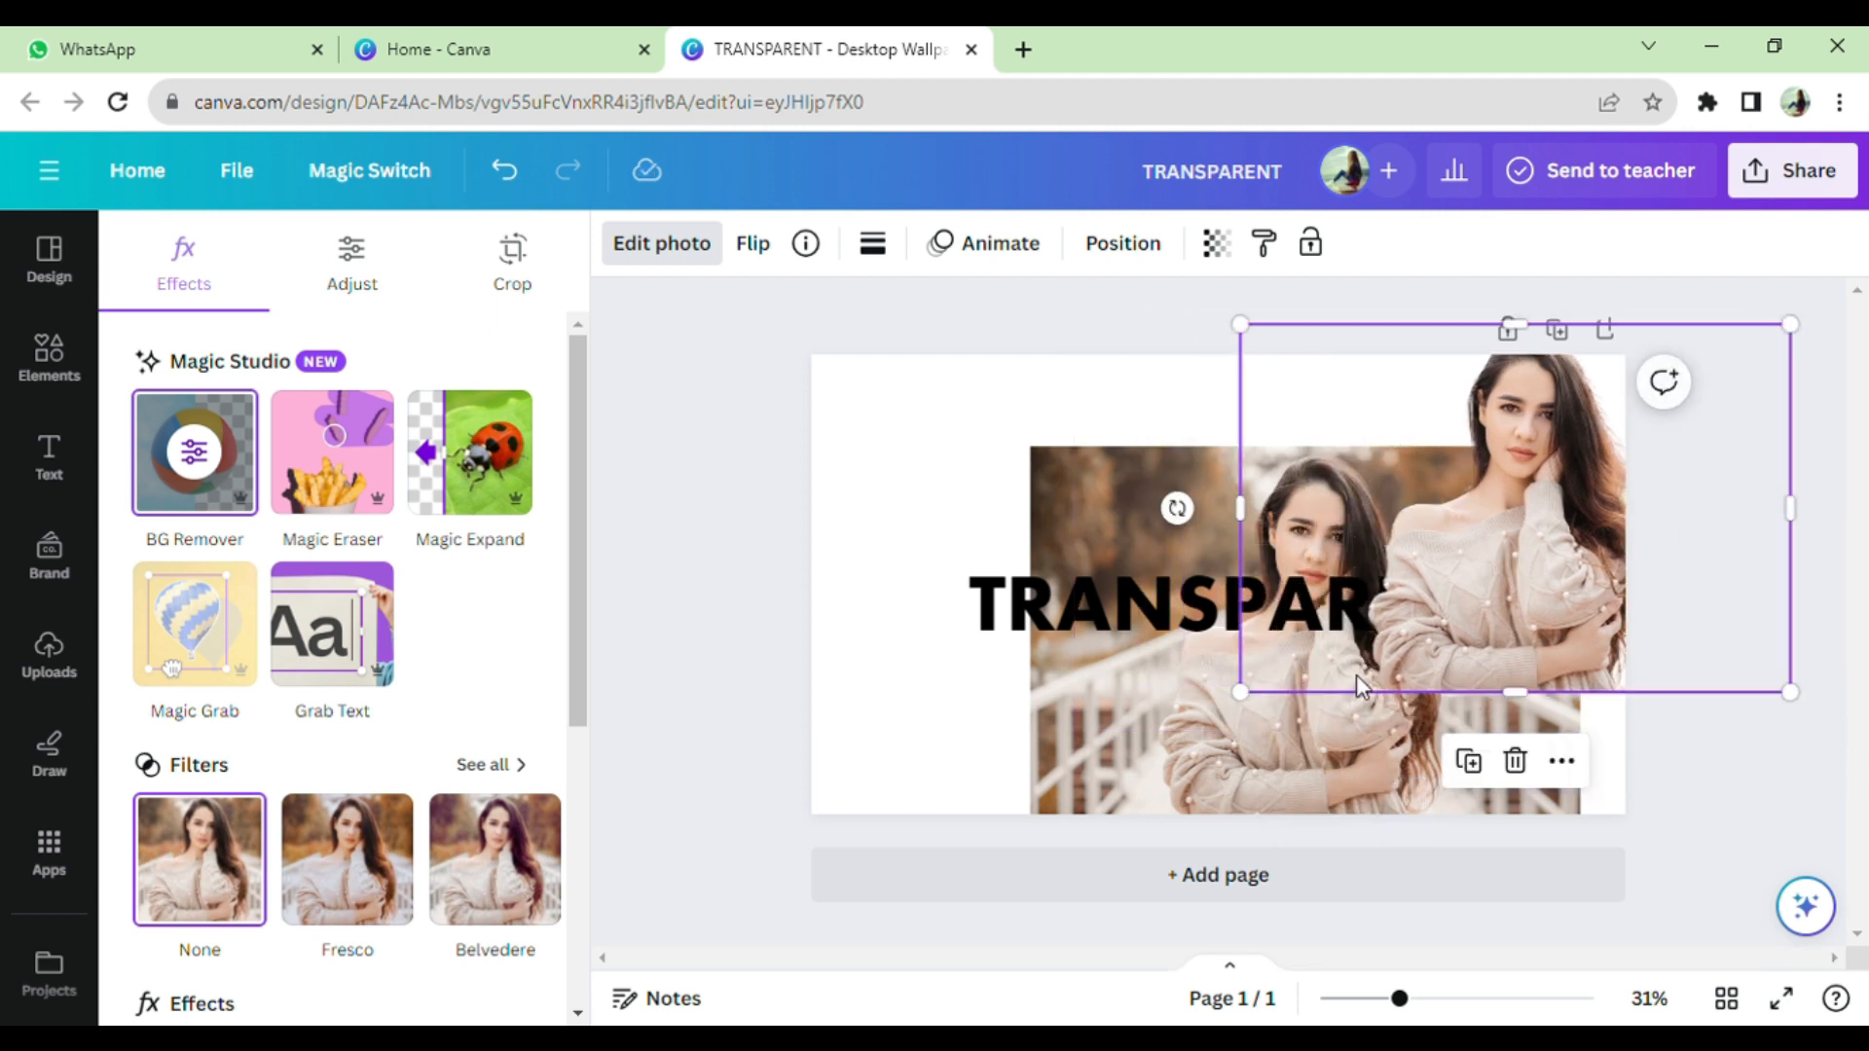
Step: Move the TRANSPARENT heading slightly down and change its color to white (#ffffff)
left_click_drag(1126, 610, 1129, 628)
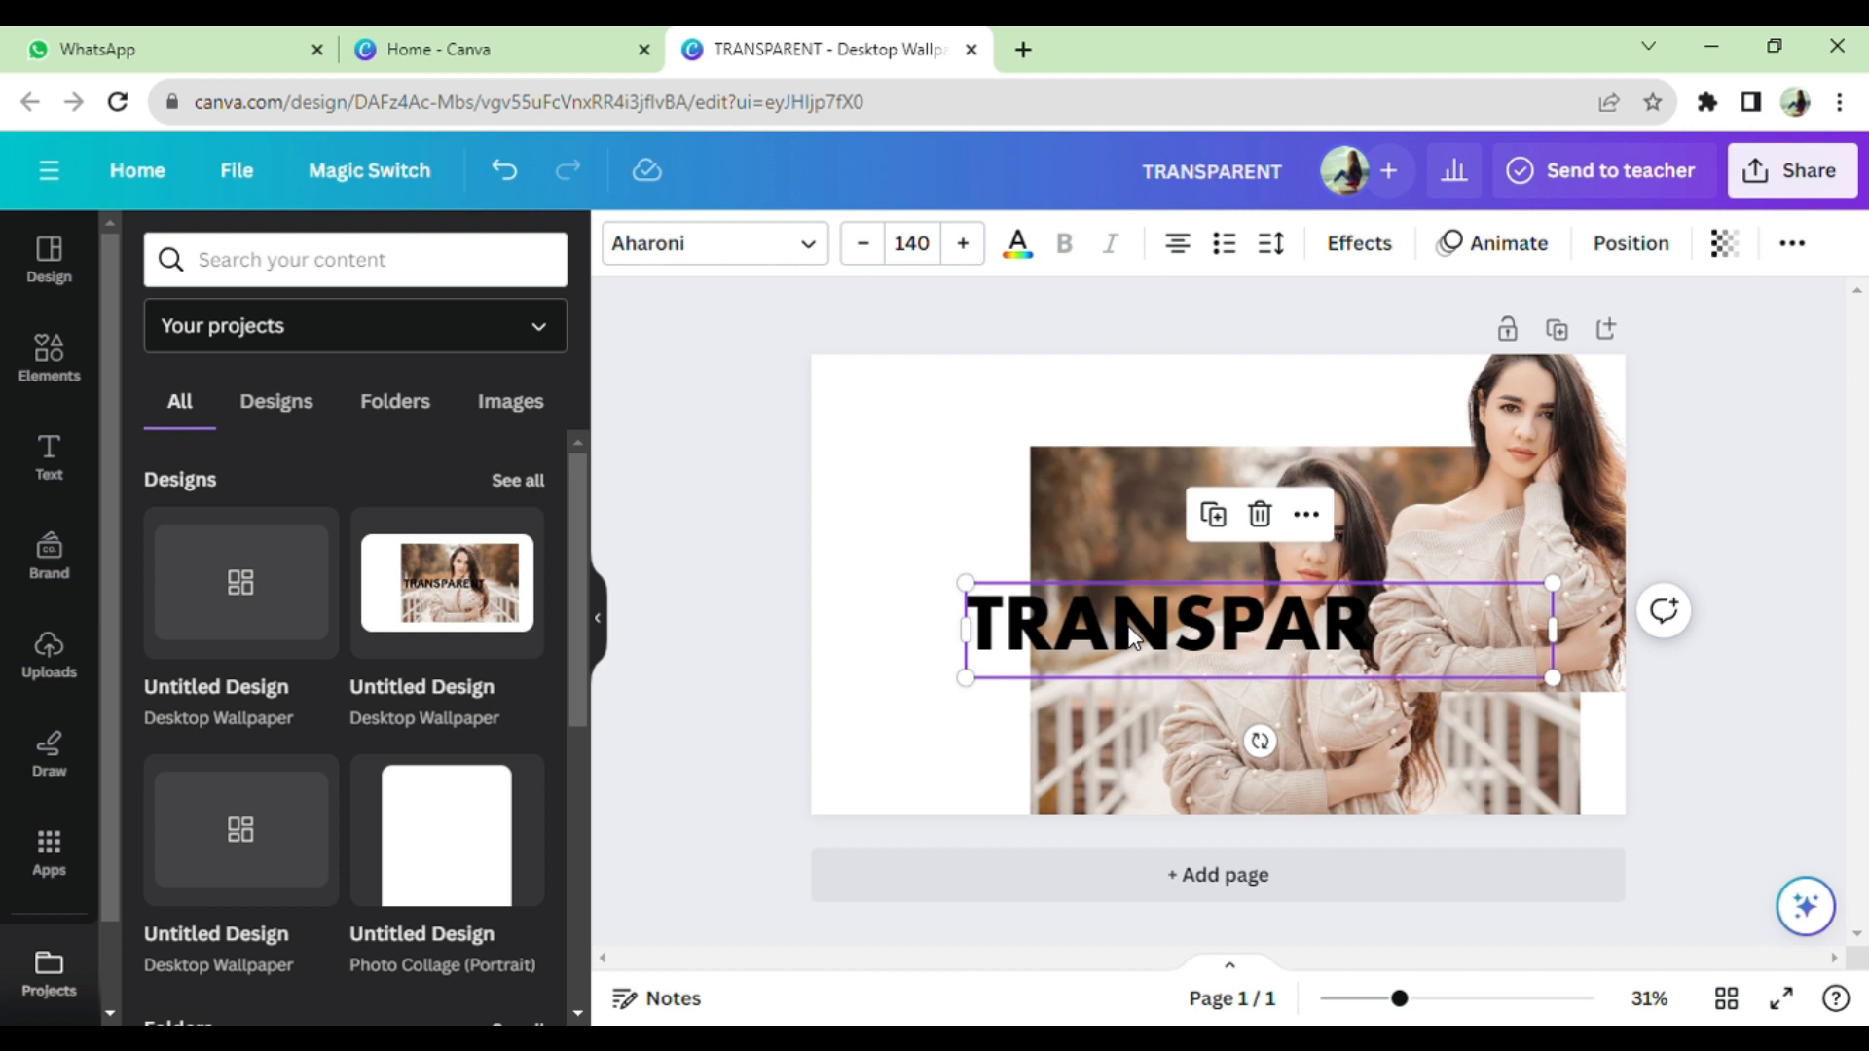
left_click(1032, 252)
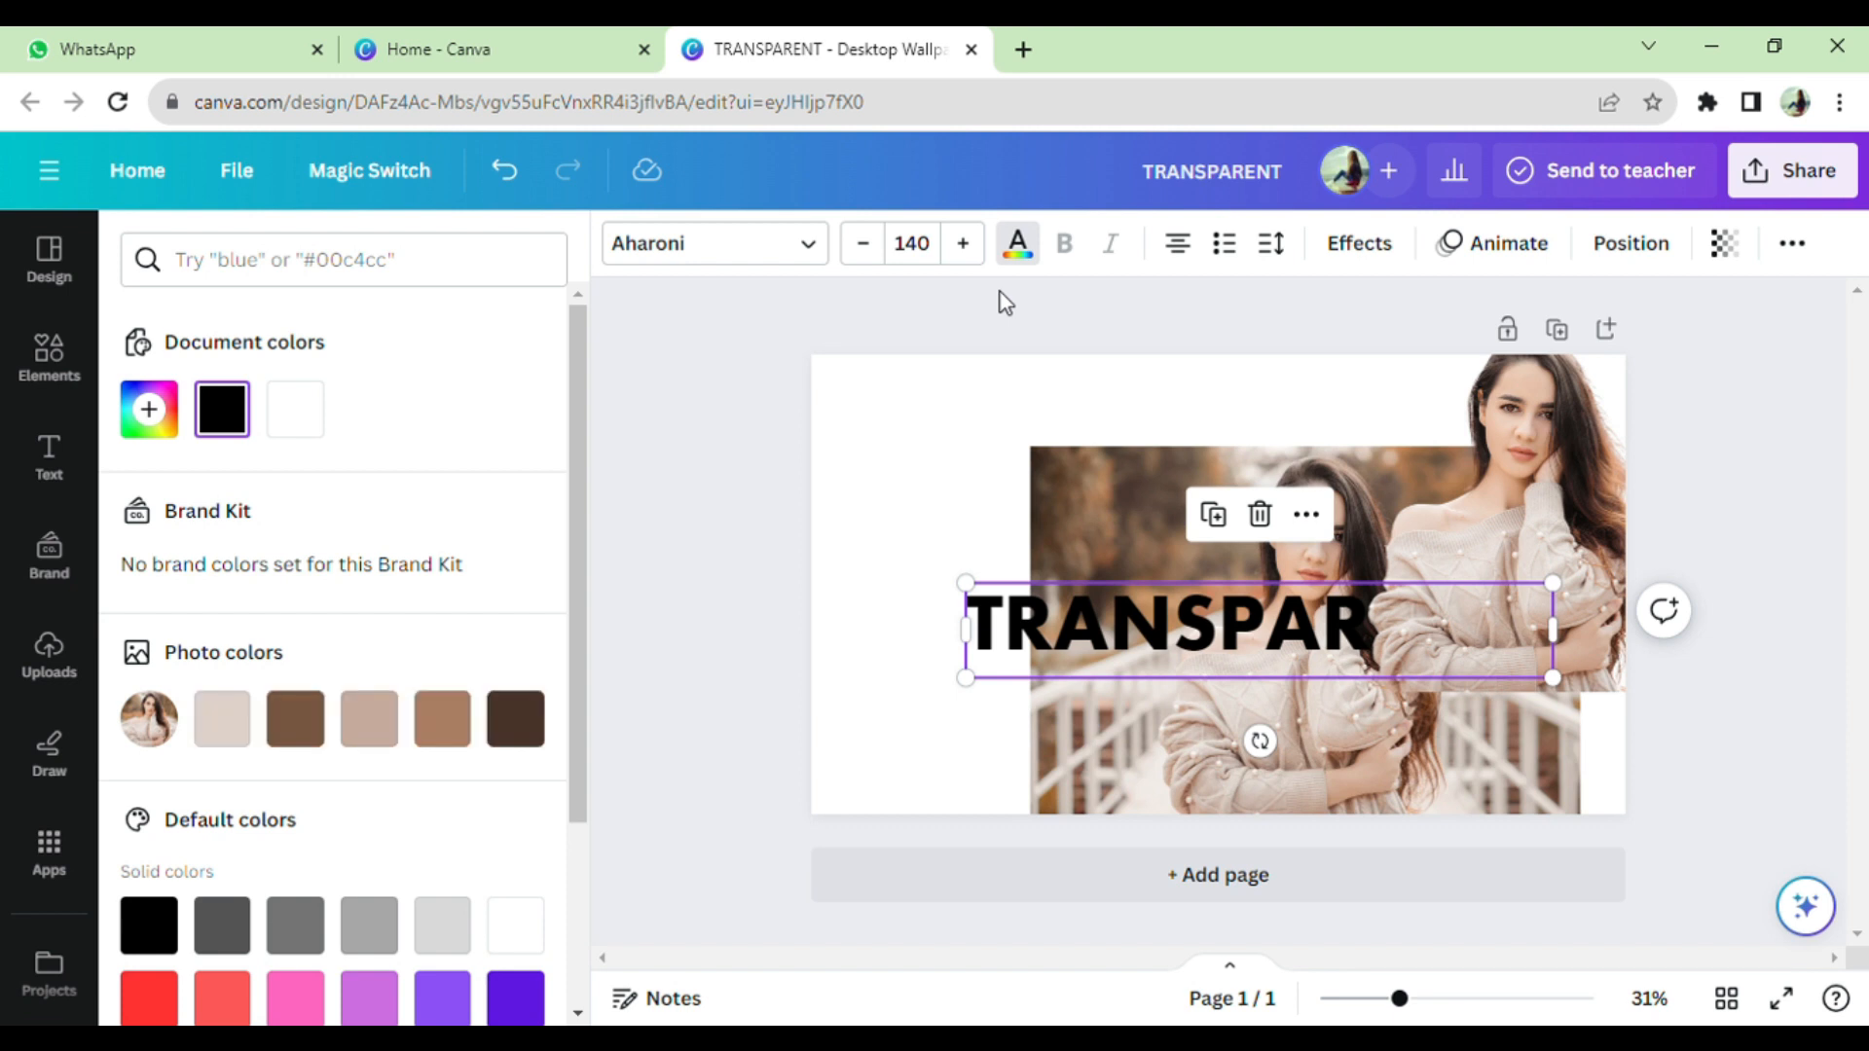
left_click(295, 410)
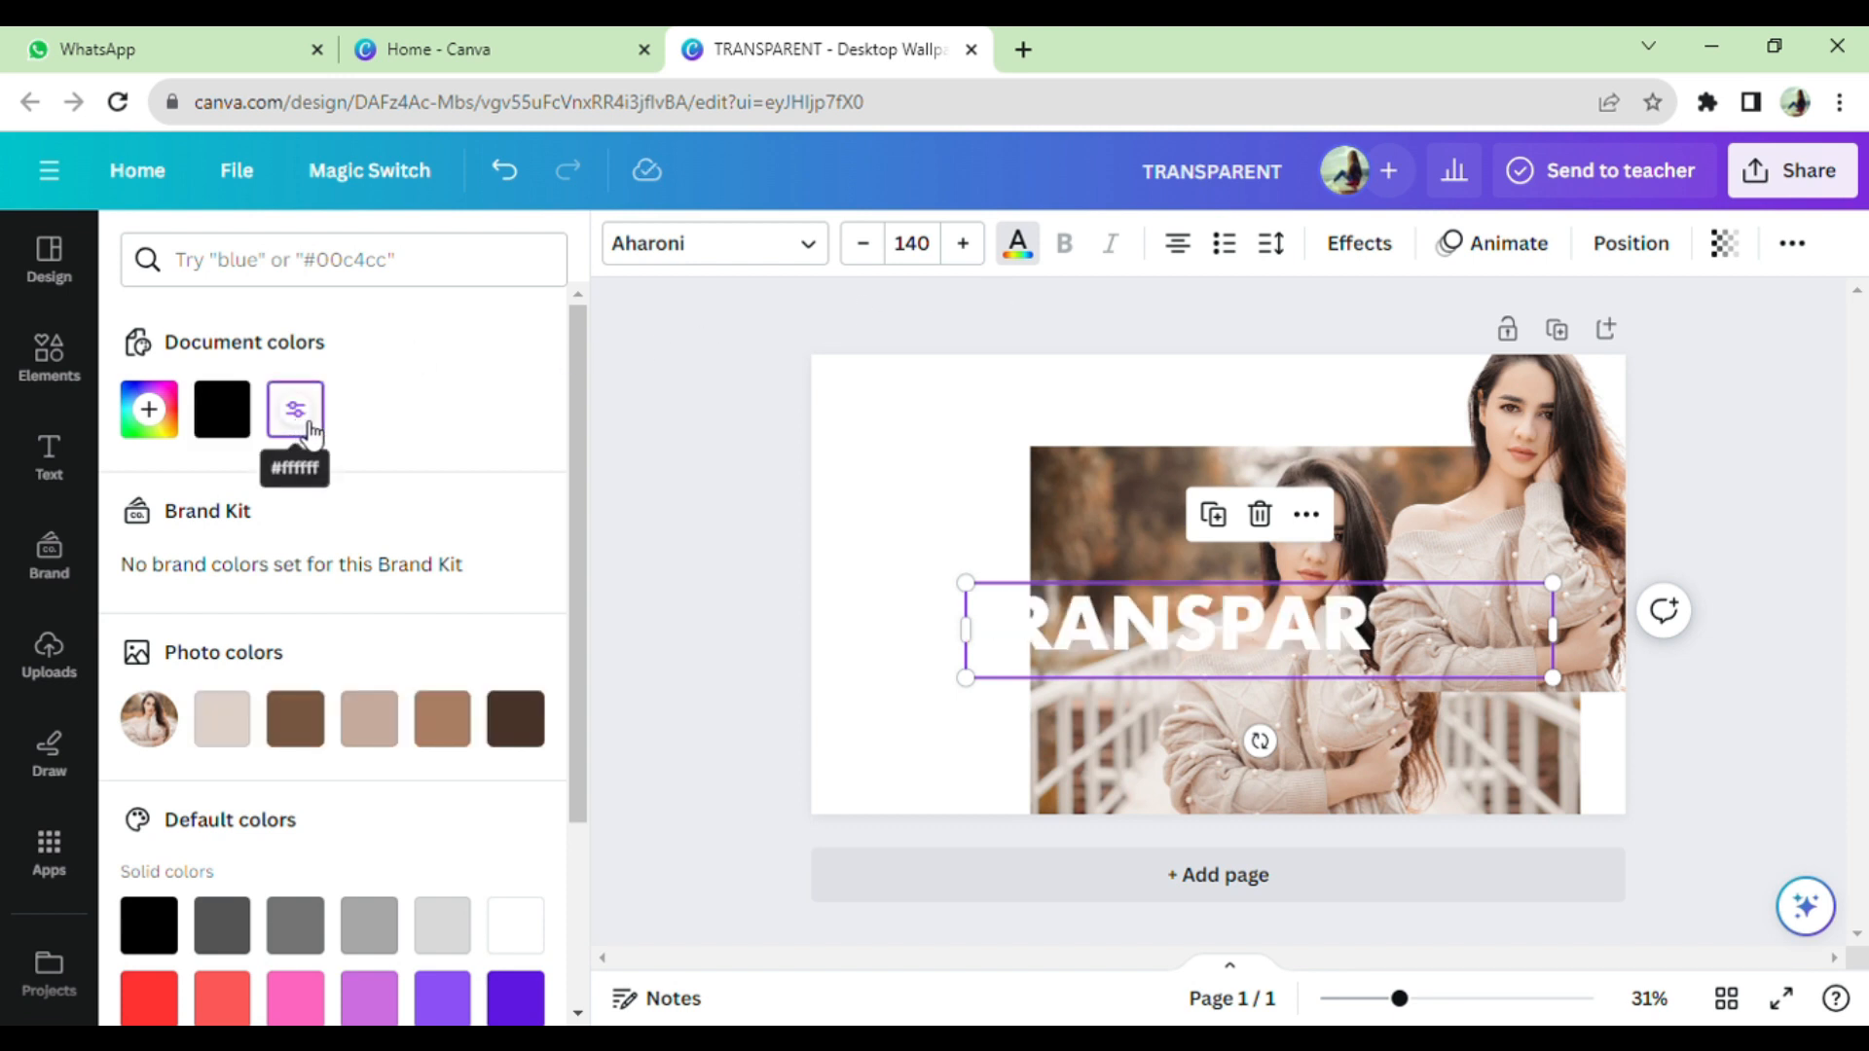
Step: Duplicate the white heading, stack the copy directly above the original and shift both toward the page's right side
right_click(1076, 635)
left_click(1164, 436)
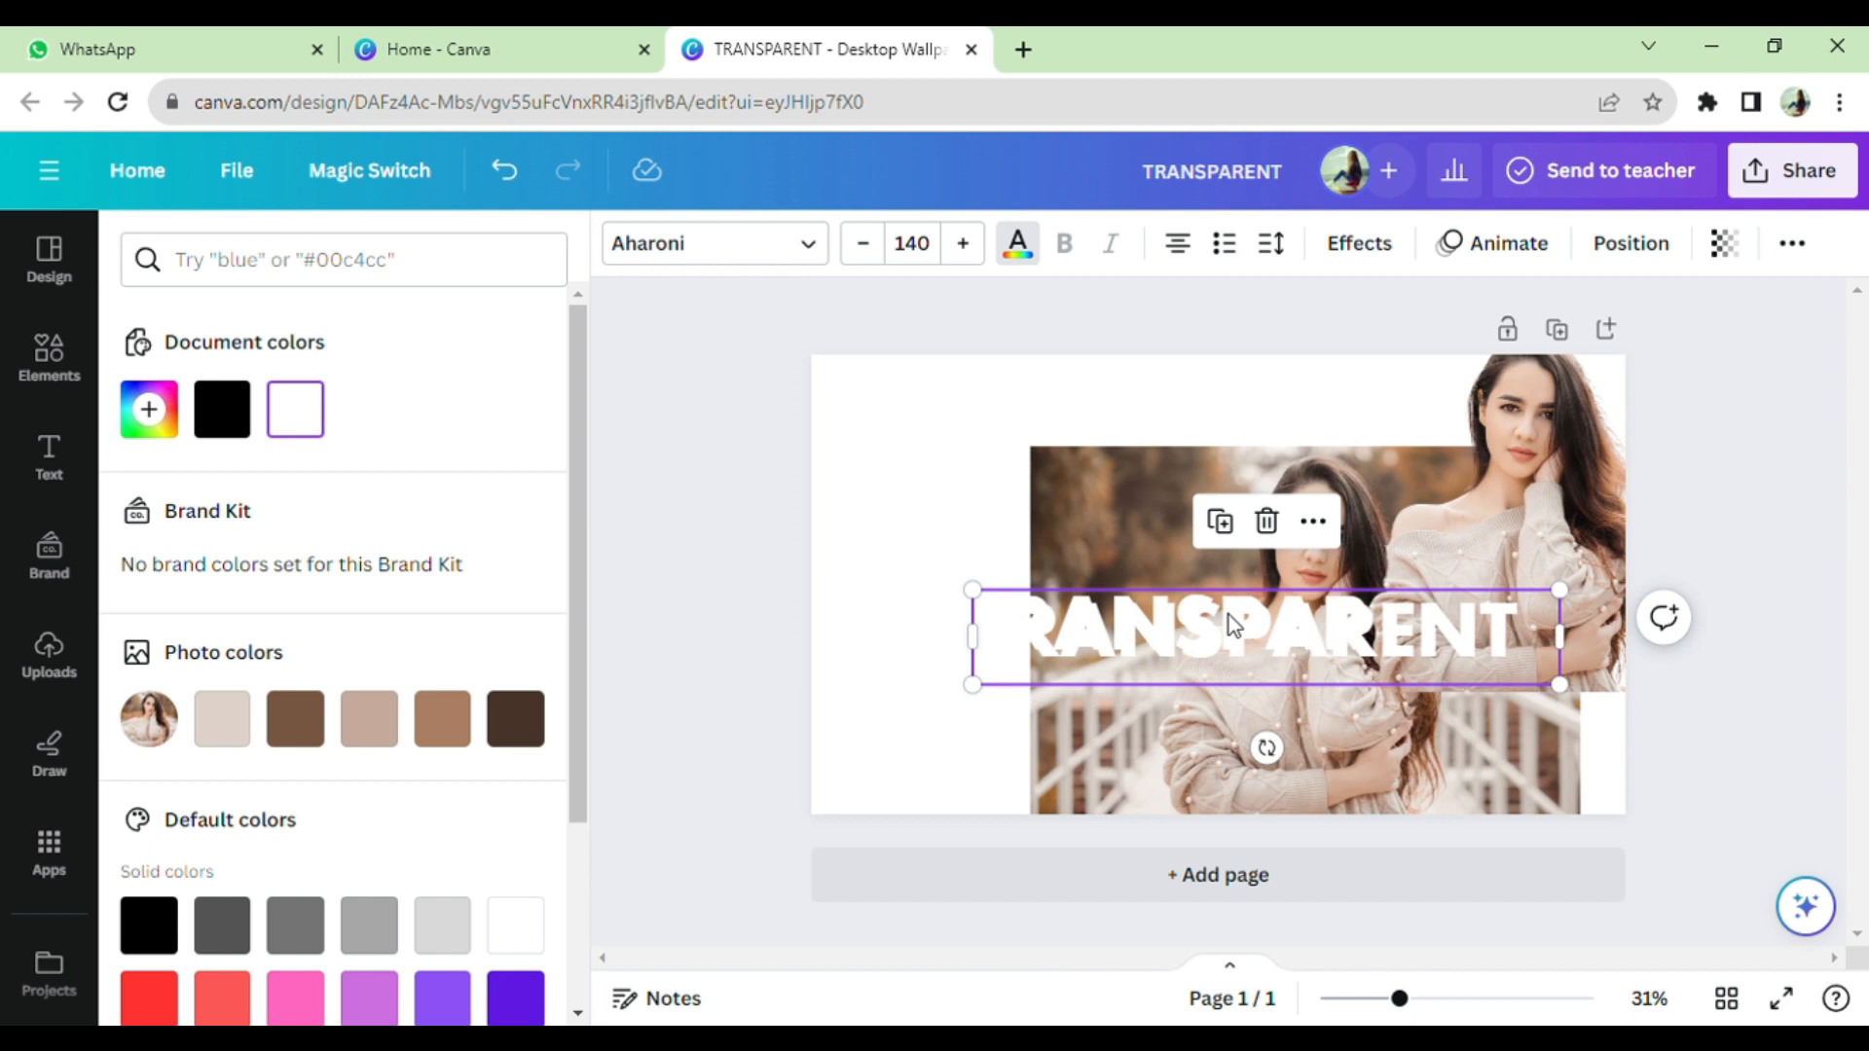
left_click_drag(1230, 617, 1285, 577)
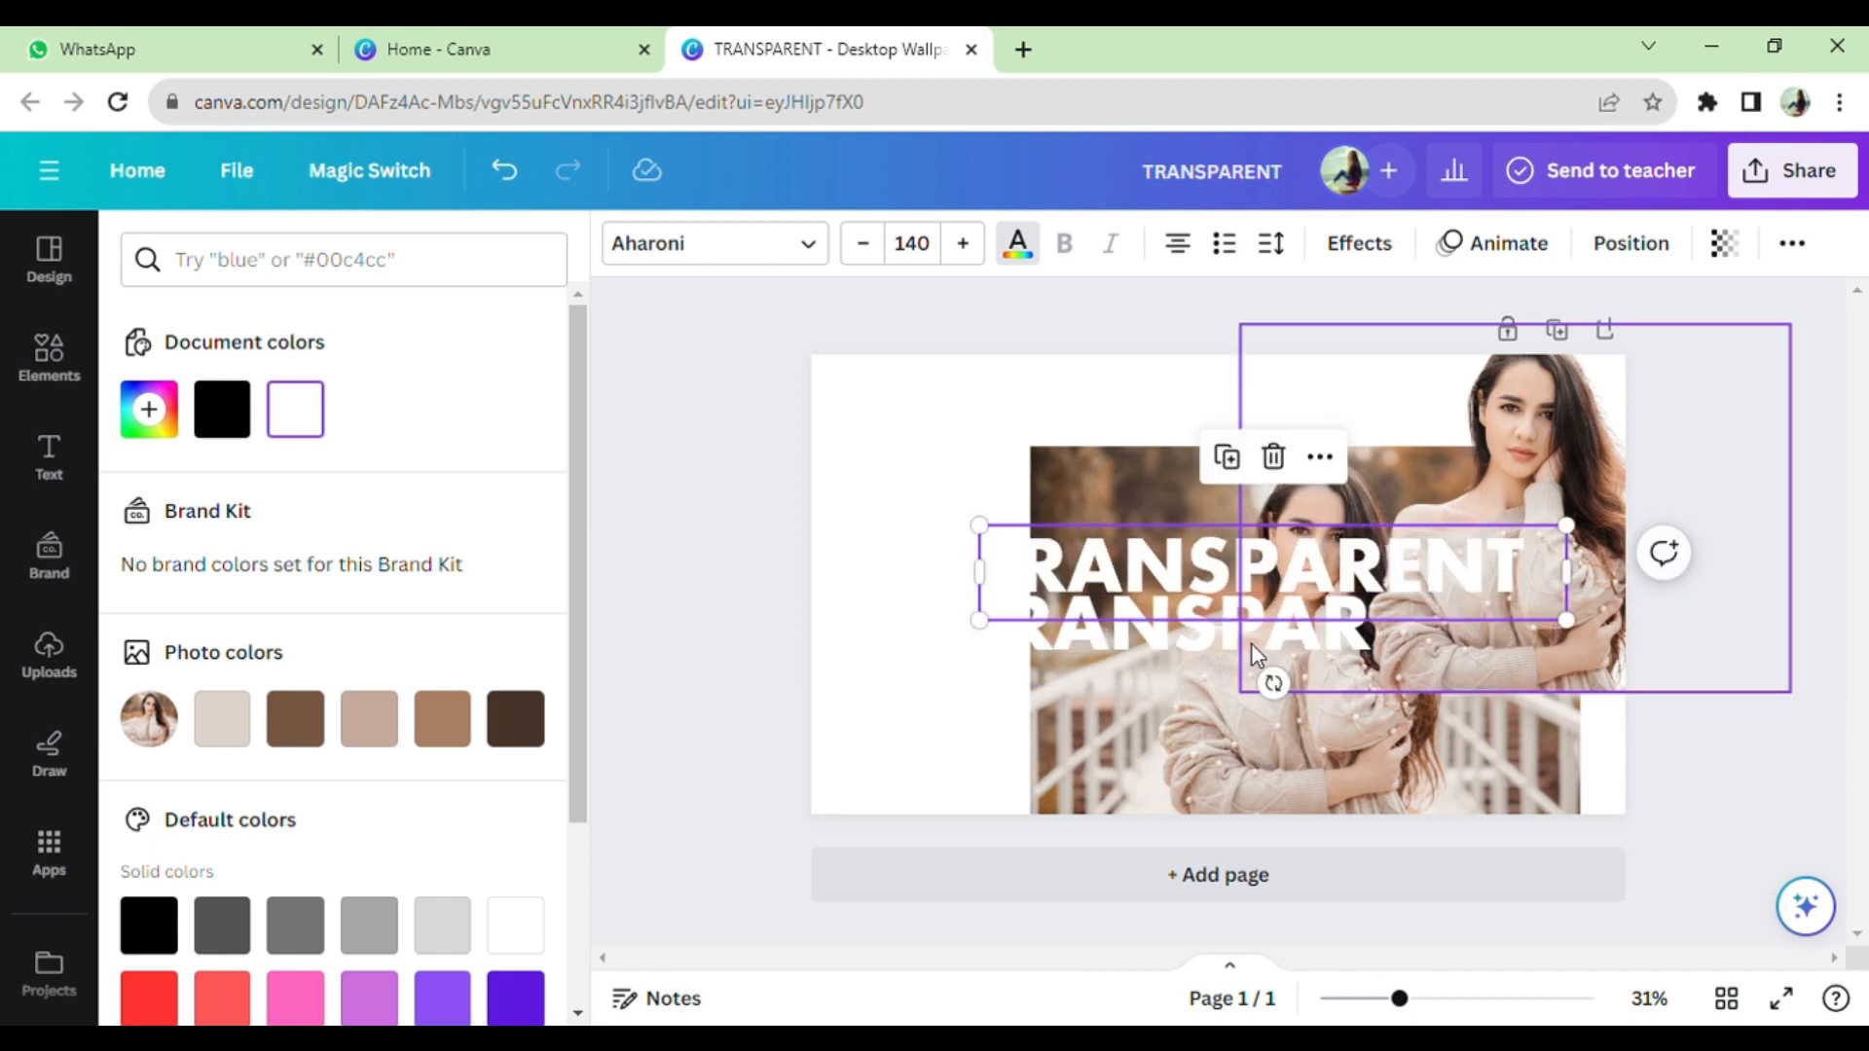
mouse_move(1272, 672)
left_mouse_down()
mouse_move(1325, 664)
mouse_move(1280, 662)
left_mouse_up()
left_click_drag(1132, 590, 1188, 589)
Step: Move the original photo to the page's upper-left corner, enlarge it to the full page width and trim its bottom to the page edge
left_click_drag(1183, 506, 966, 417)
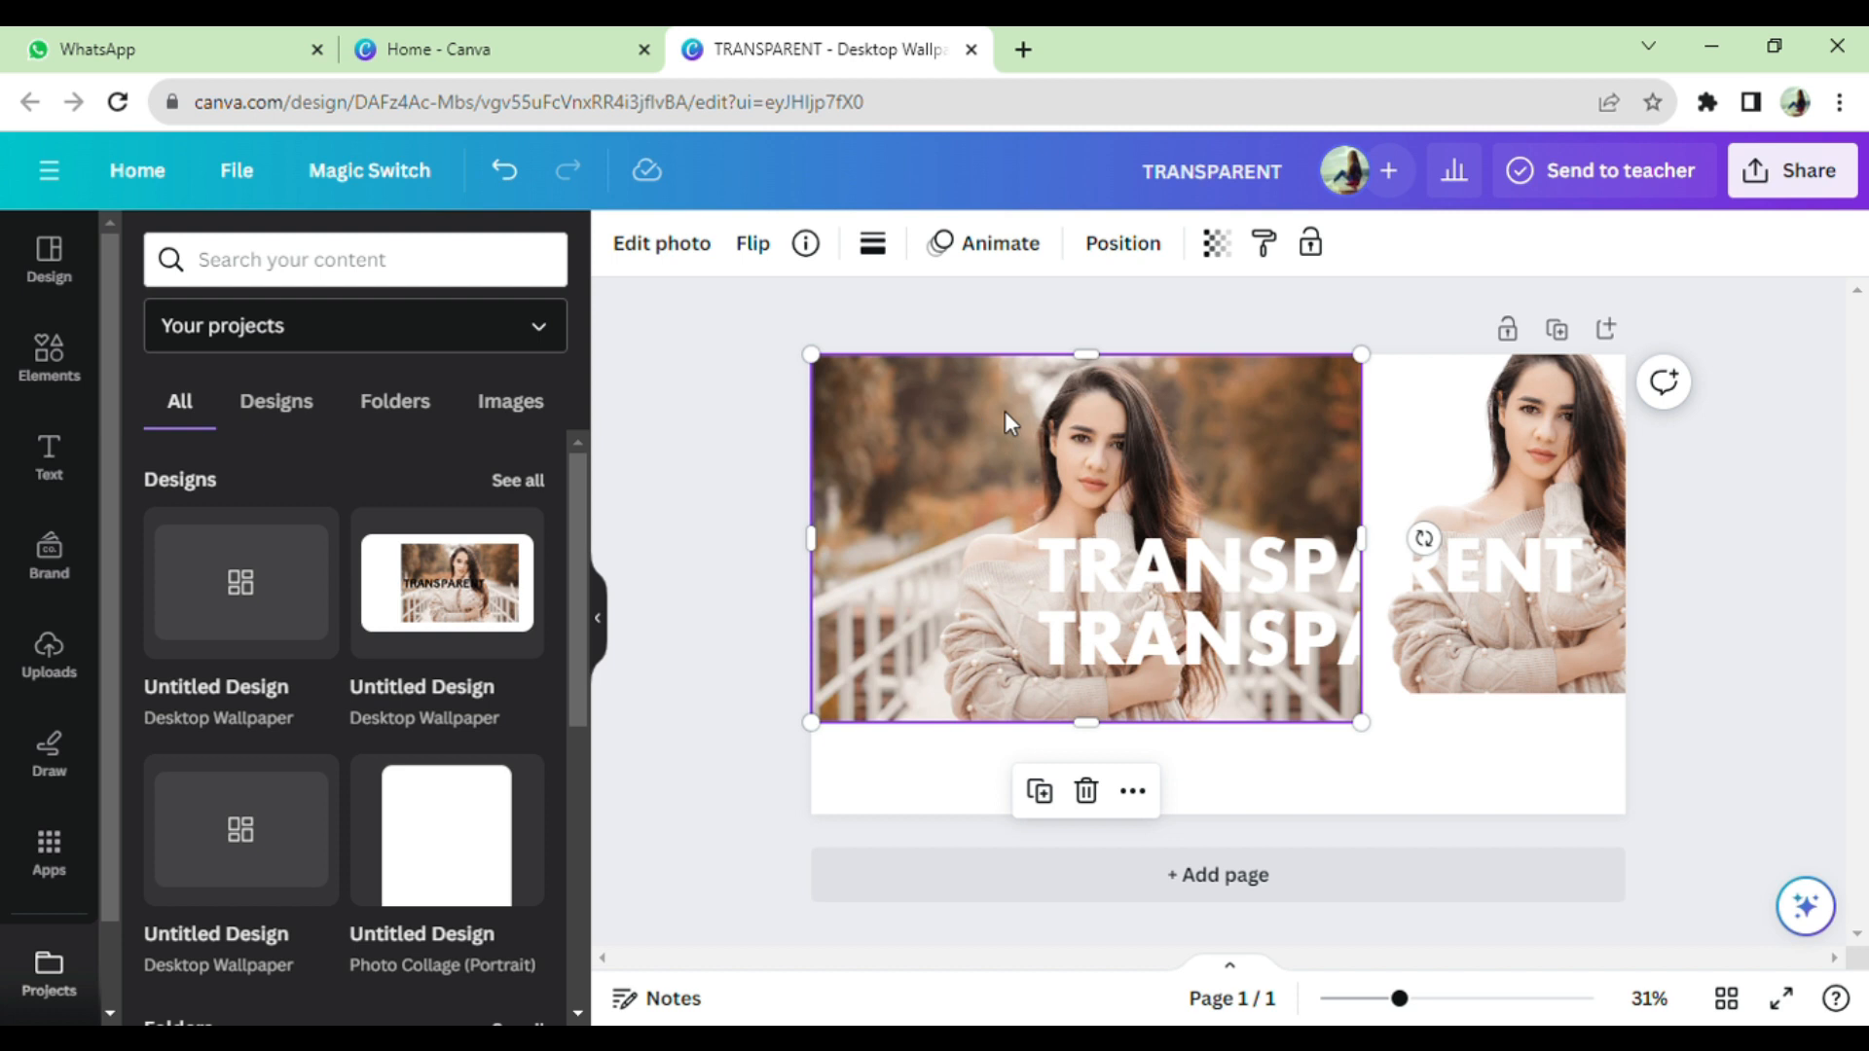
left_click_drag(1382, 744, 1600, 754)
left_click_drag(1519, 590, 1627, 592)
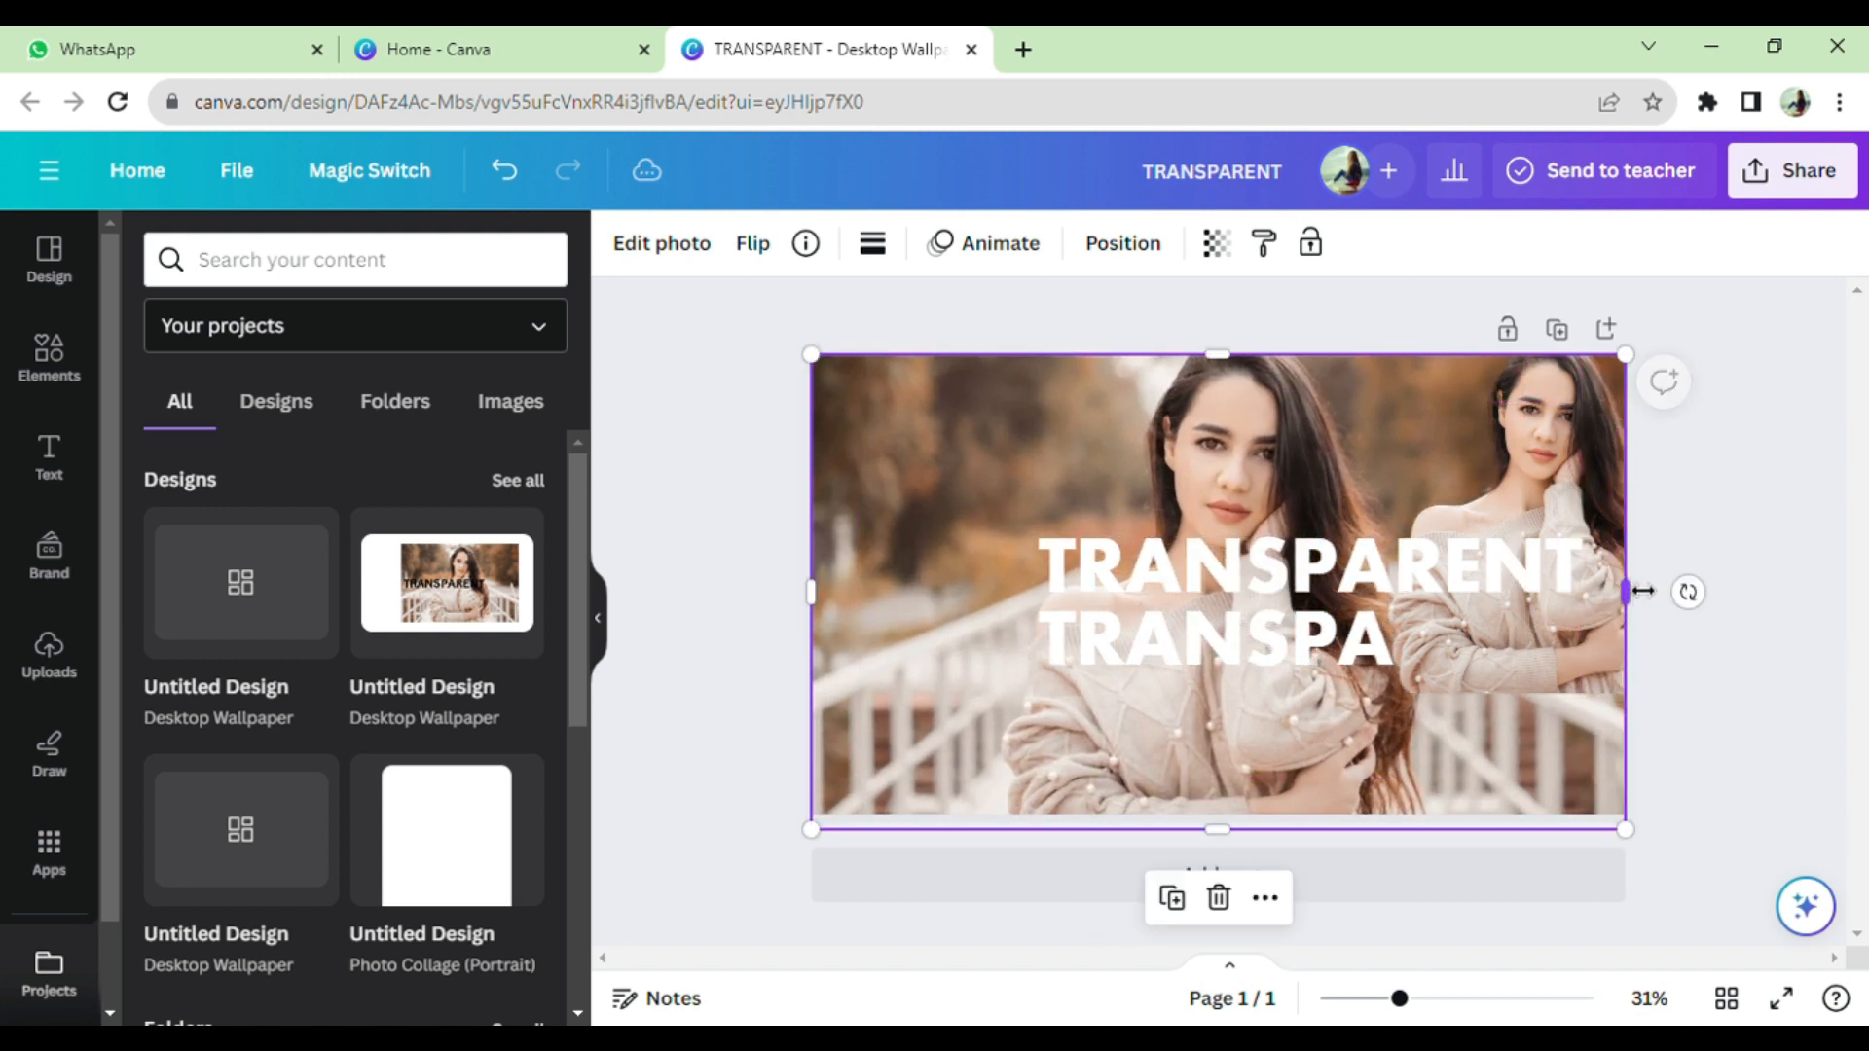
left_click_drag(1243, 846, 1259, 827)
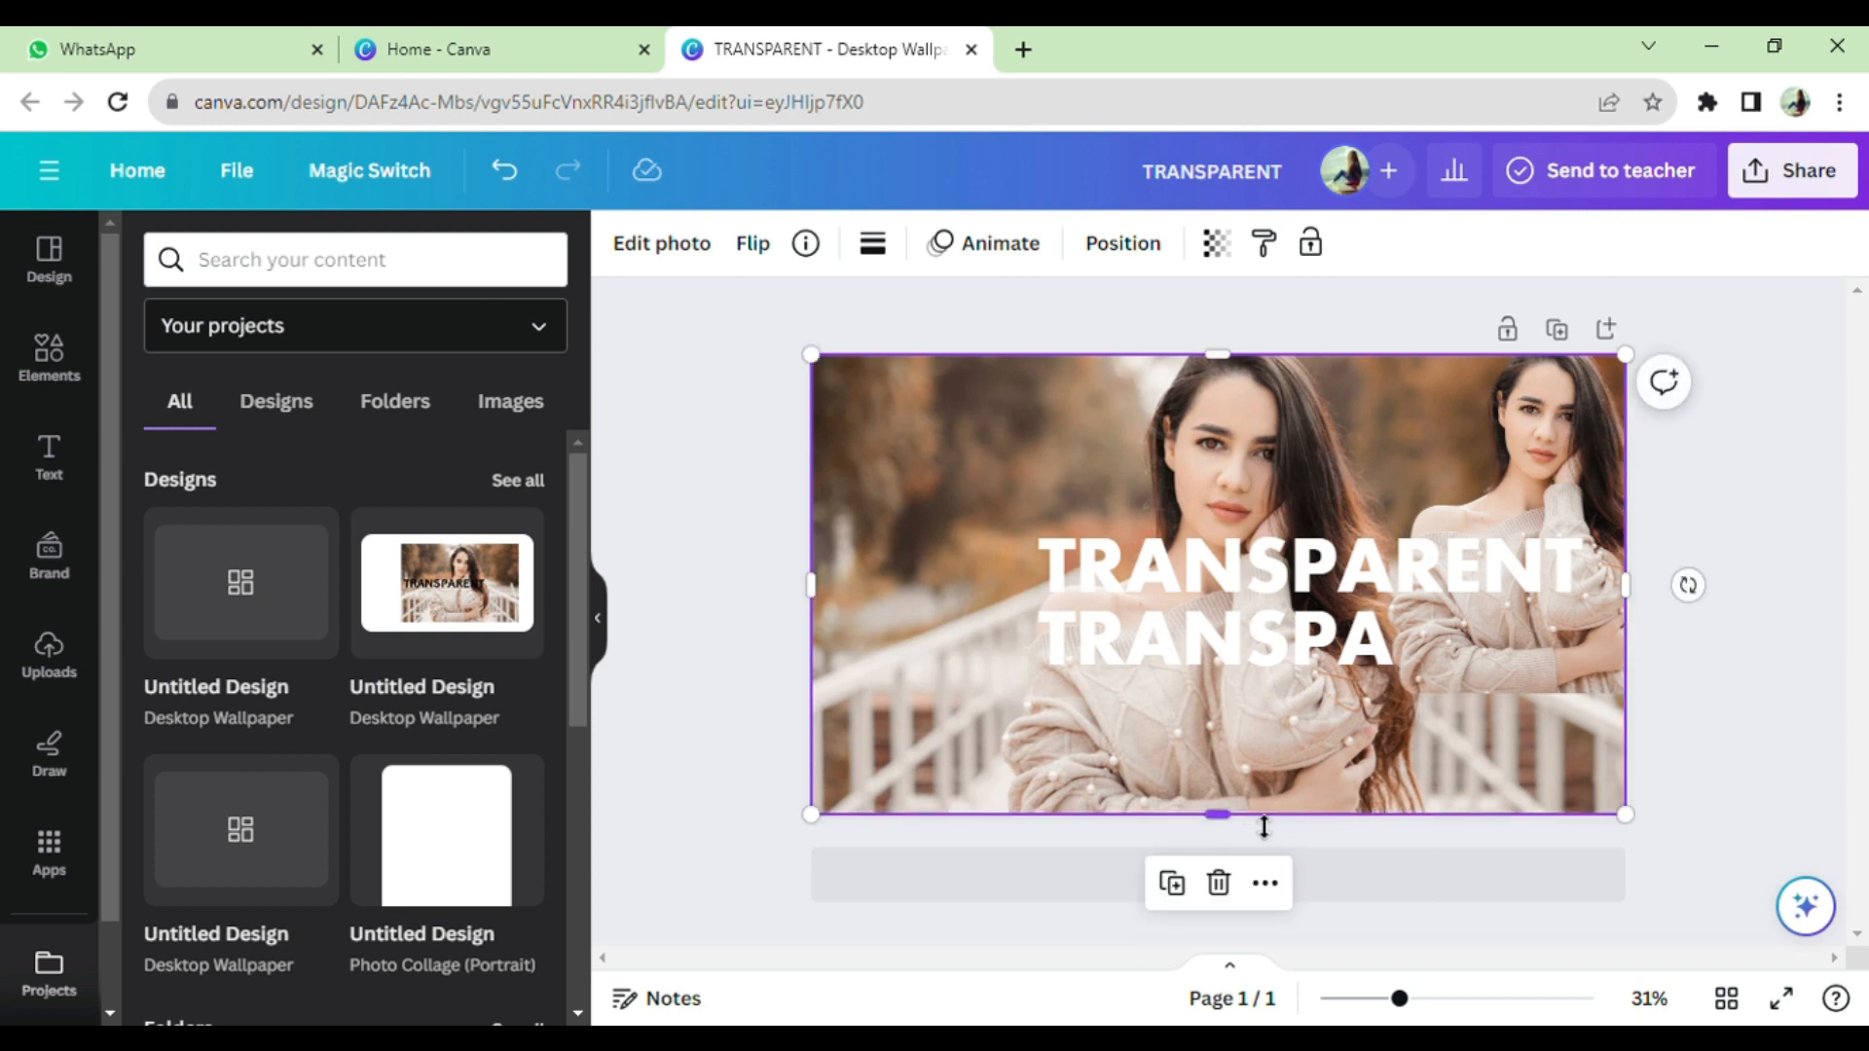
Step: Move the woman cutout over the background photo and enlarge it to the page width so it overlaps the same figure
left_click_drag(1563, 454, 1038, 453)
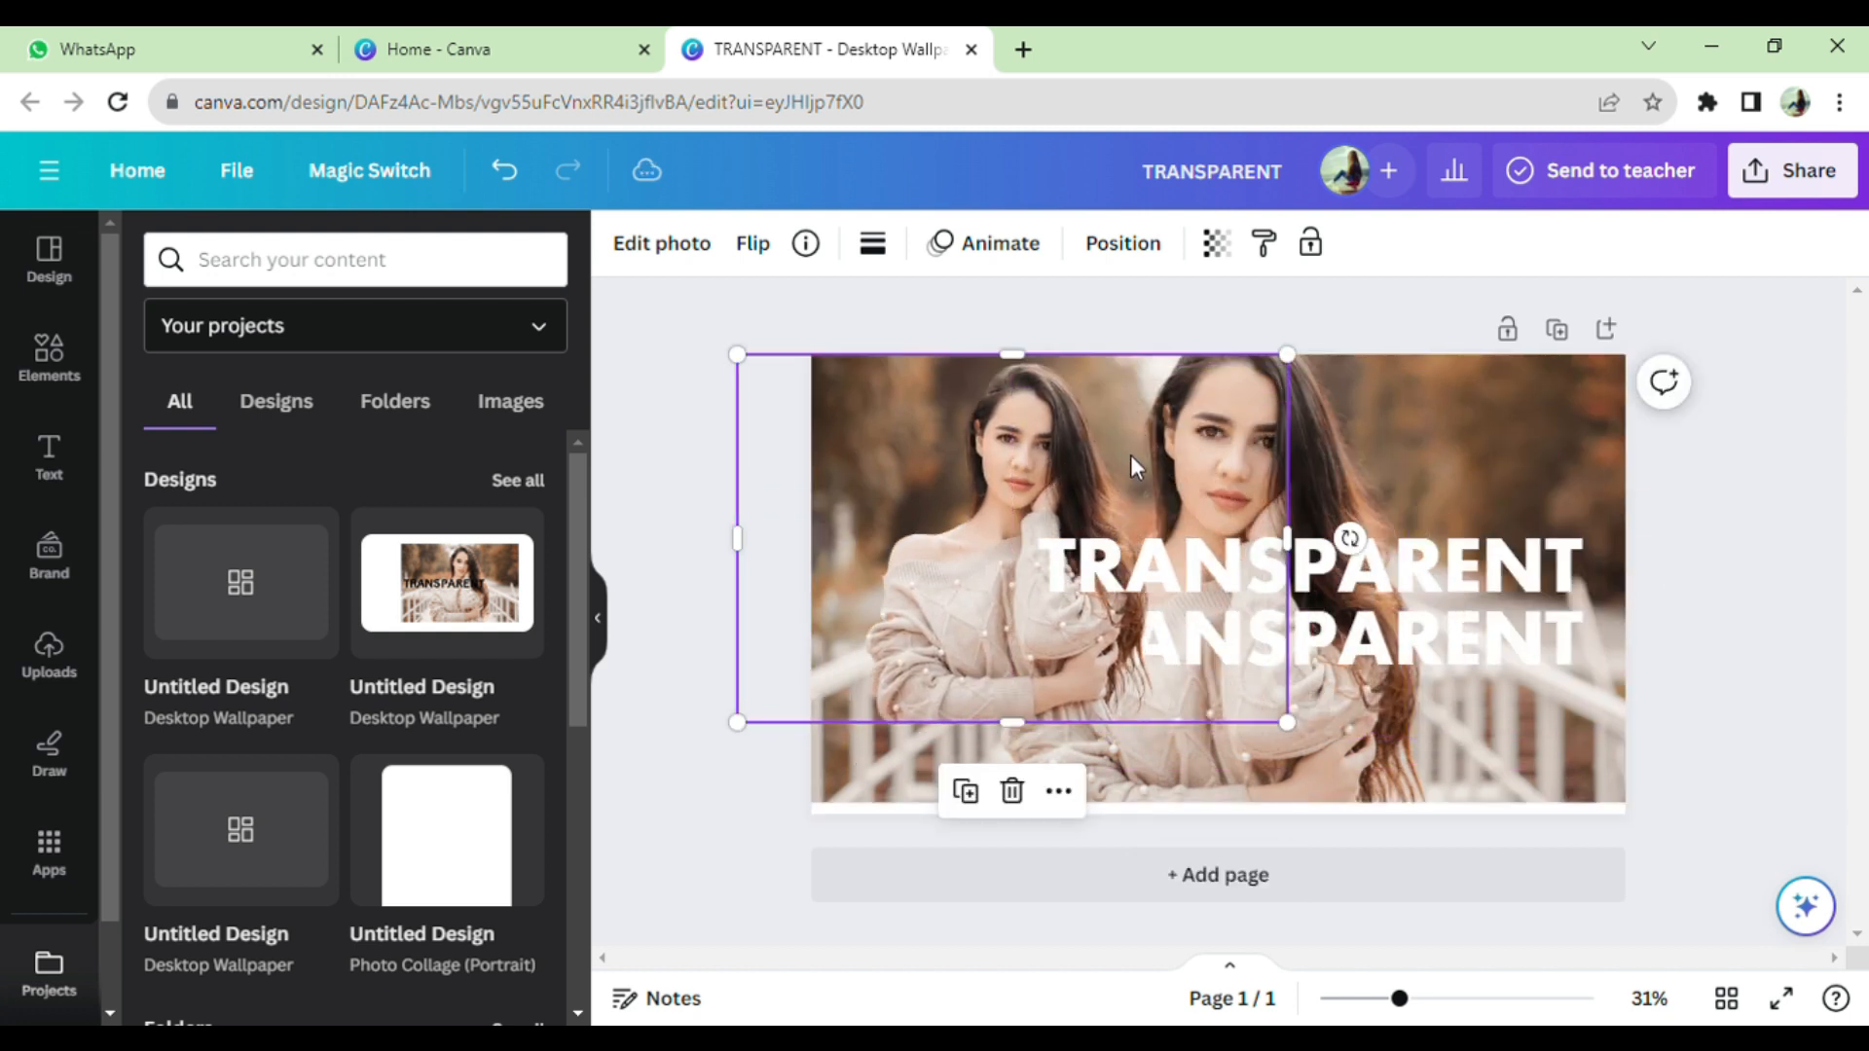
left_click_drag(1302, 728, 1290, 642)
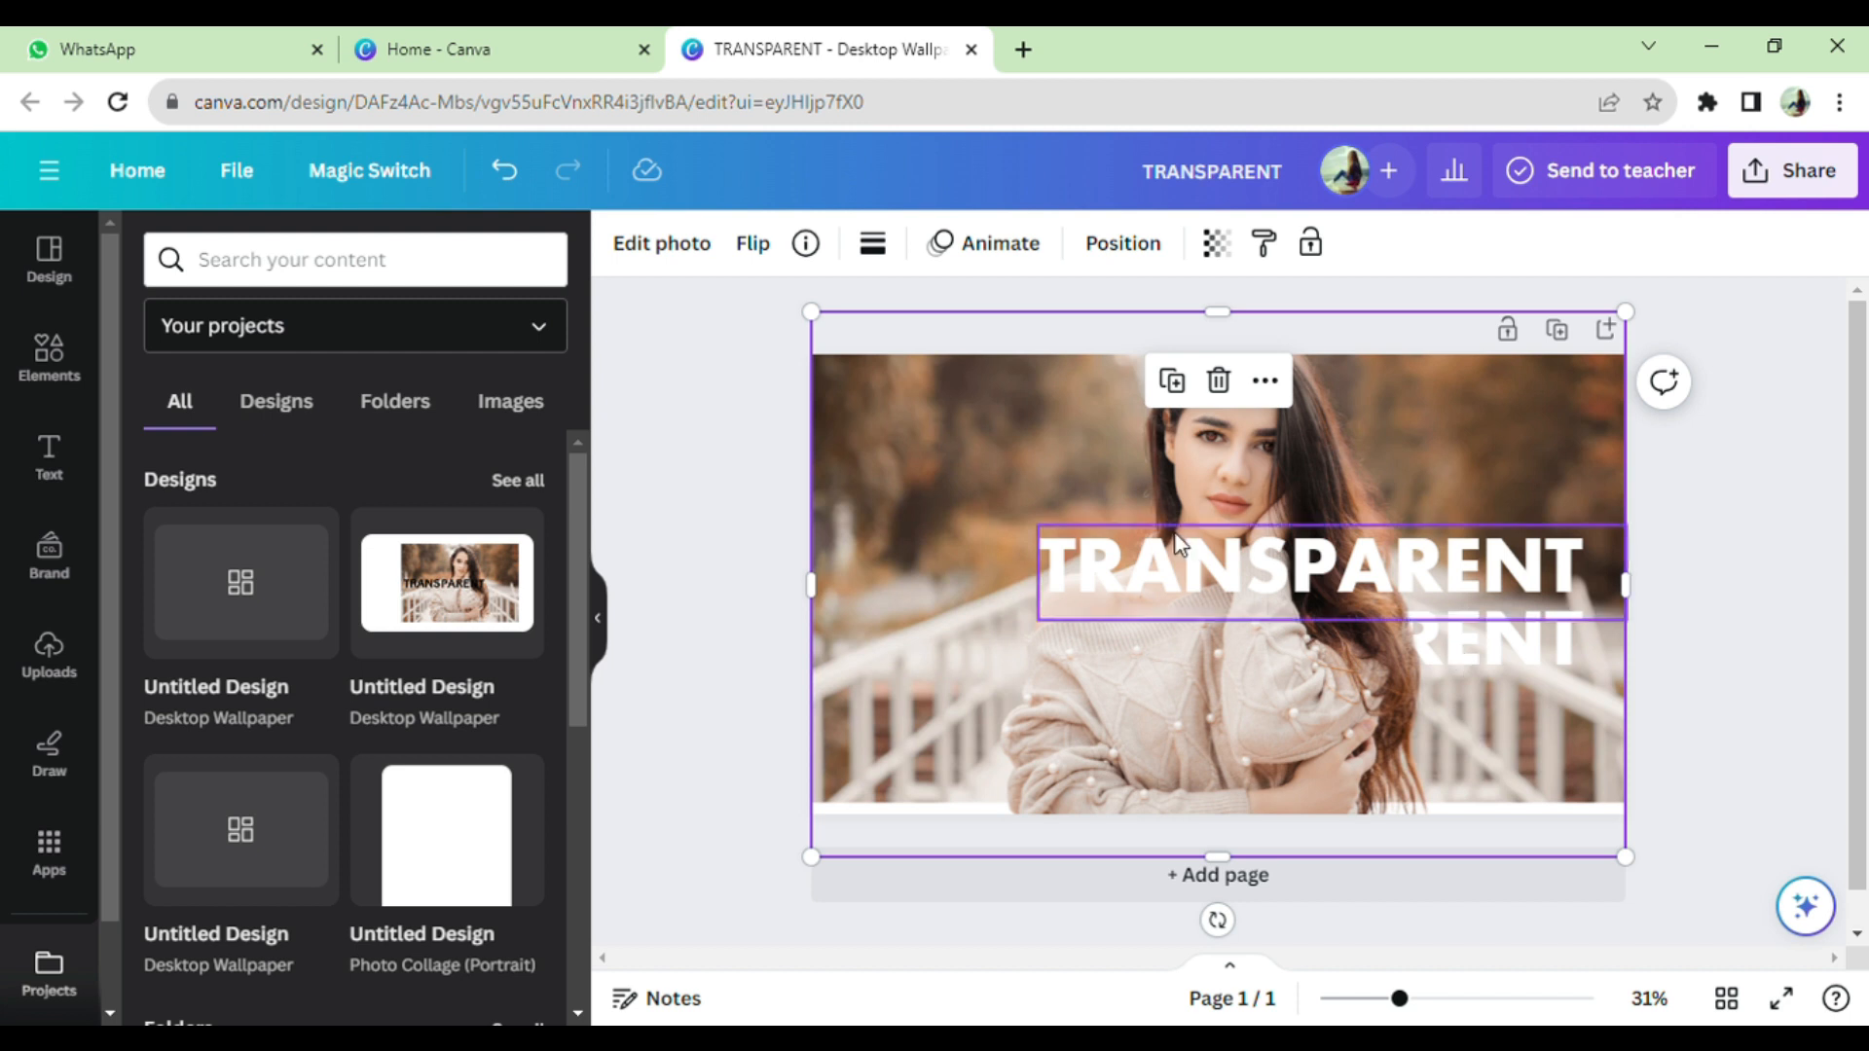
Step: Apply the Hollow text effect with a thickness of 35 to the upper TRANSPARENT heading
left_click(1197, 575)
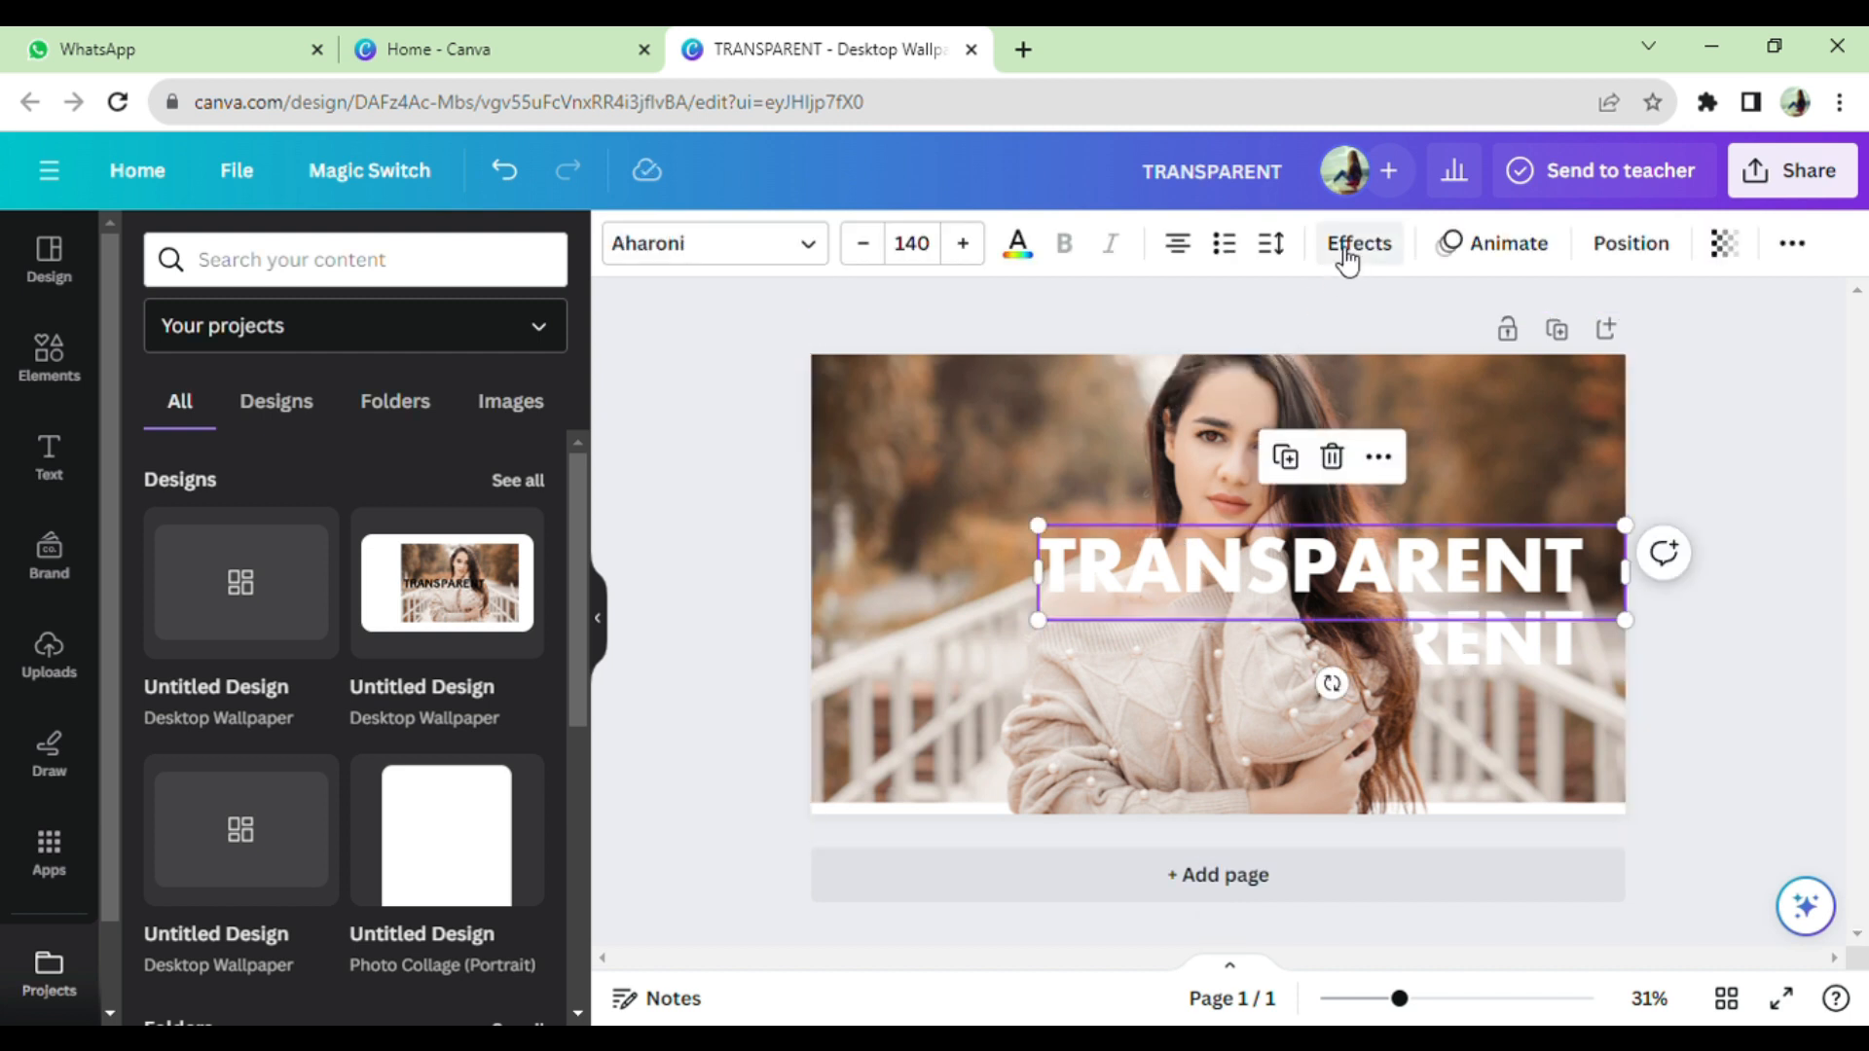
left_click(1355, 245)
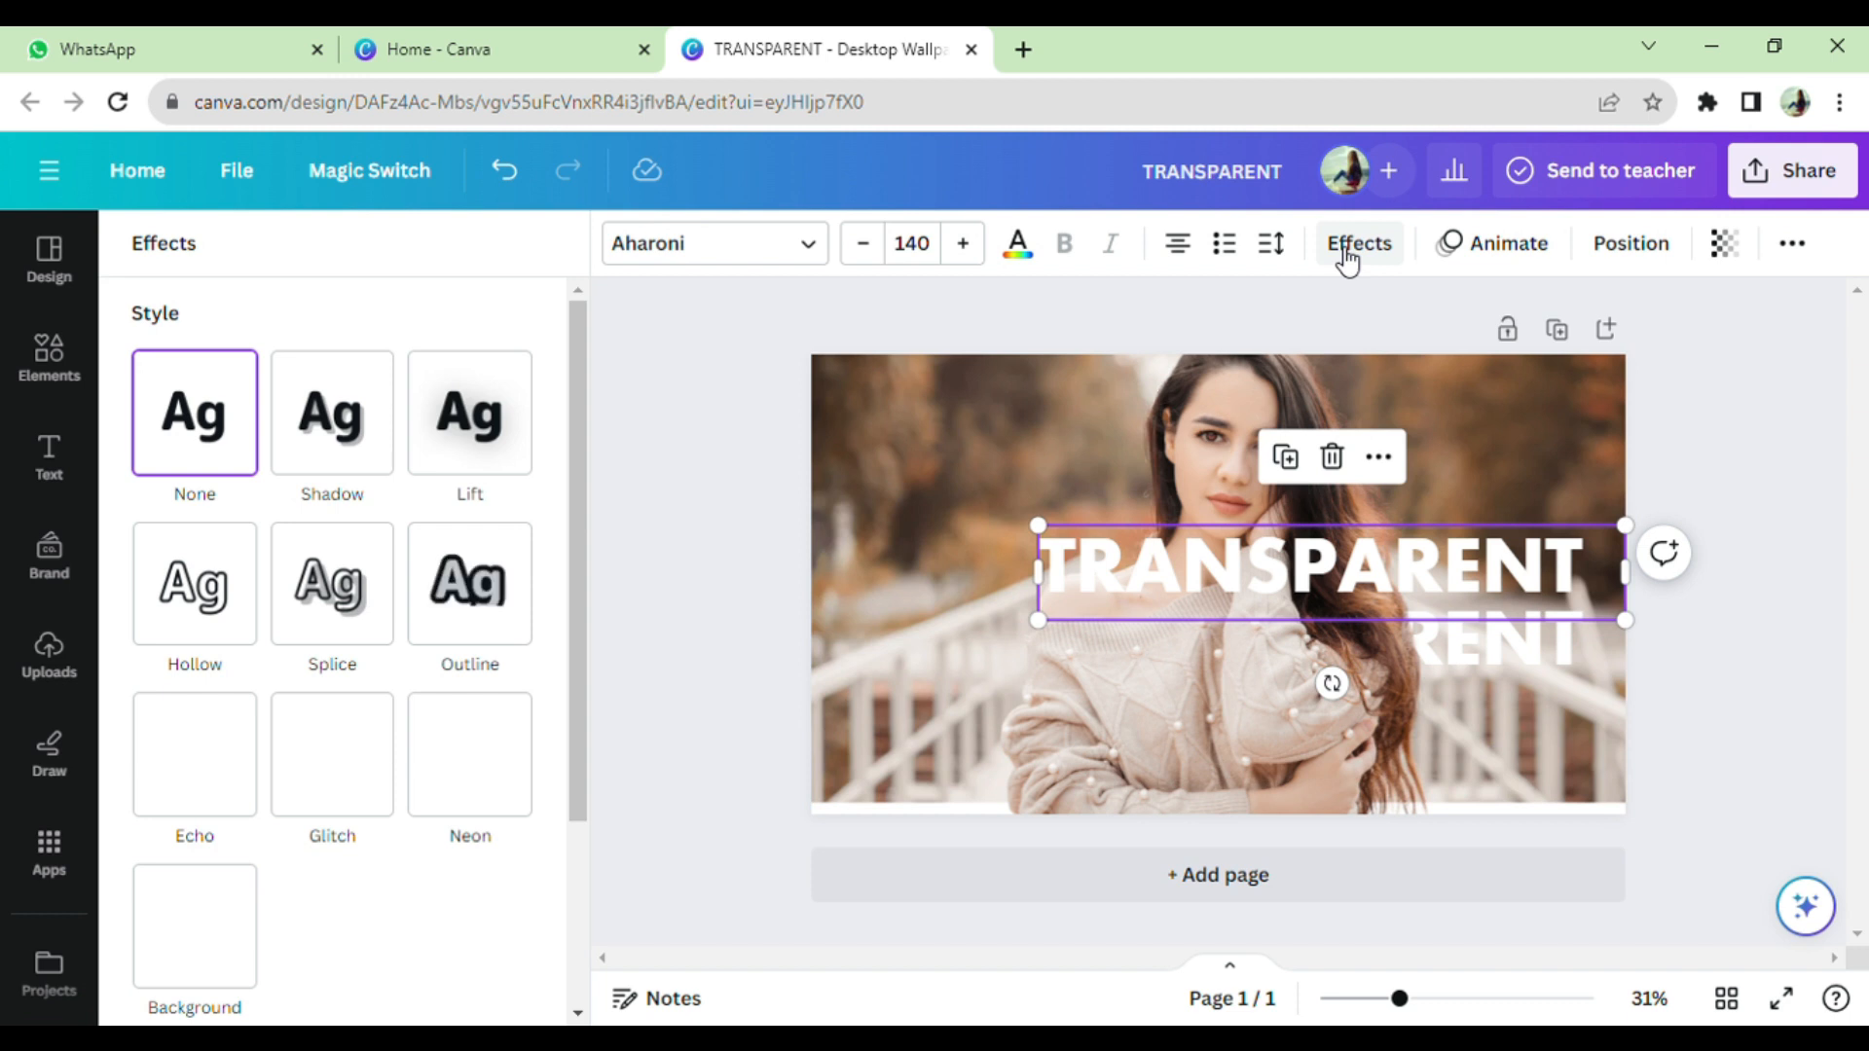
left_click(251, 623)
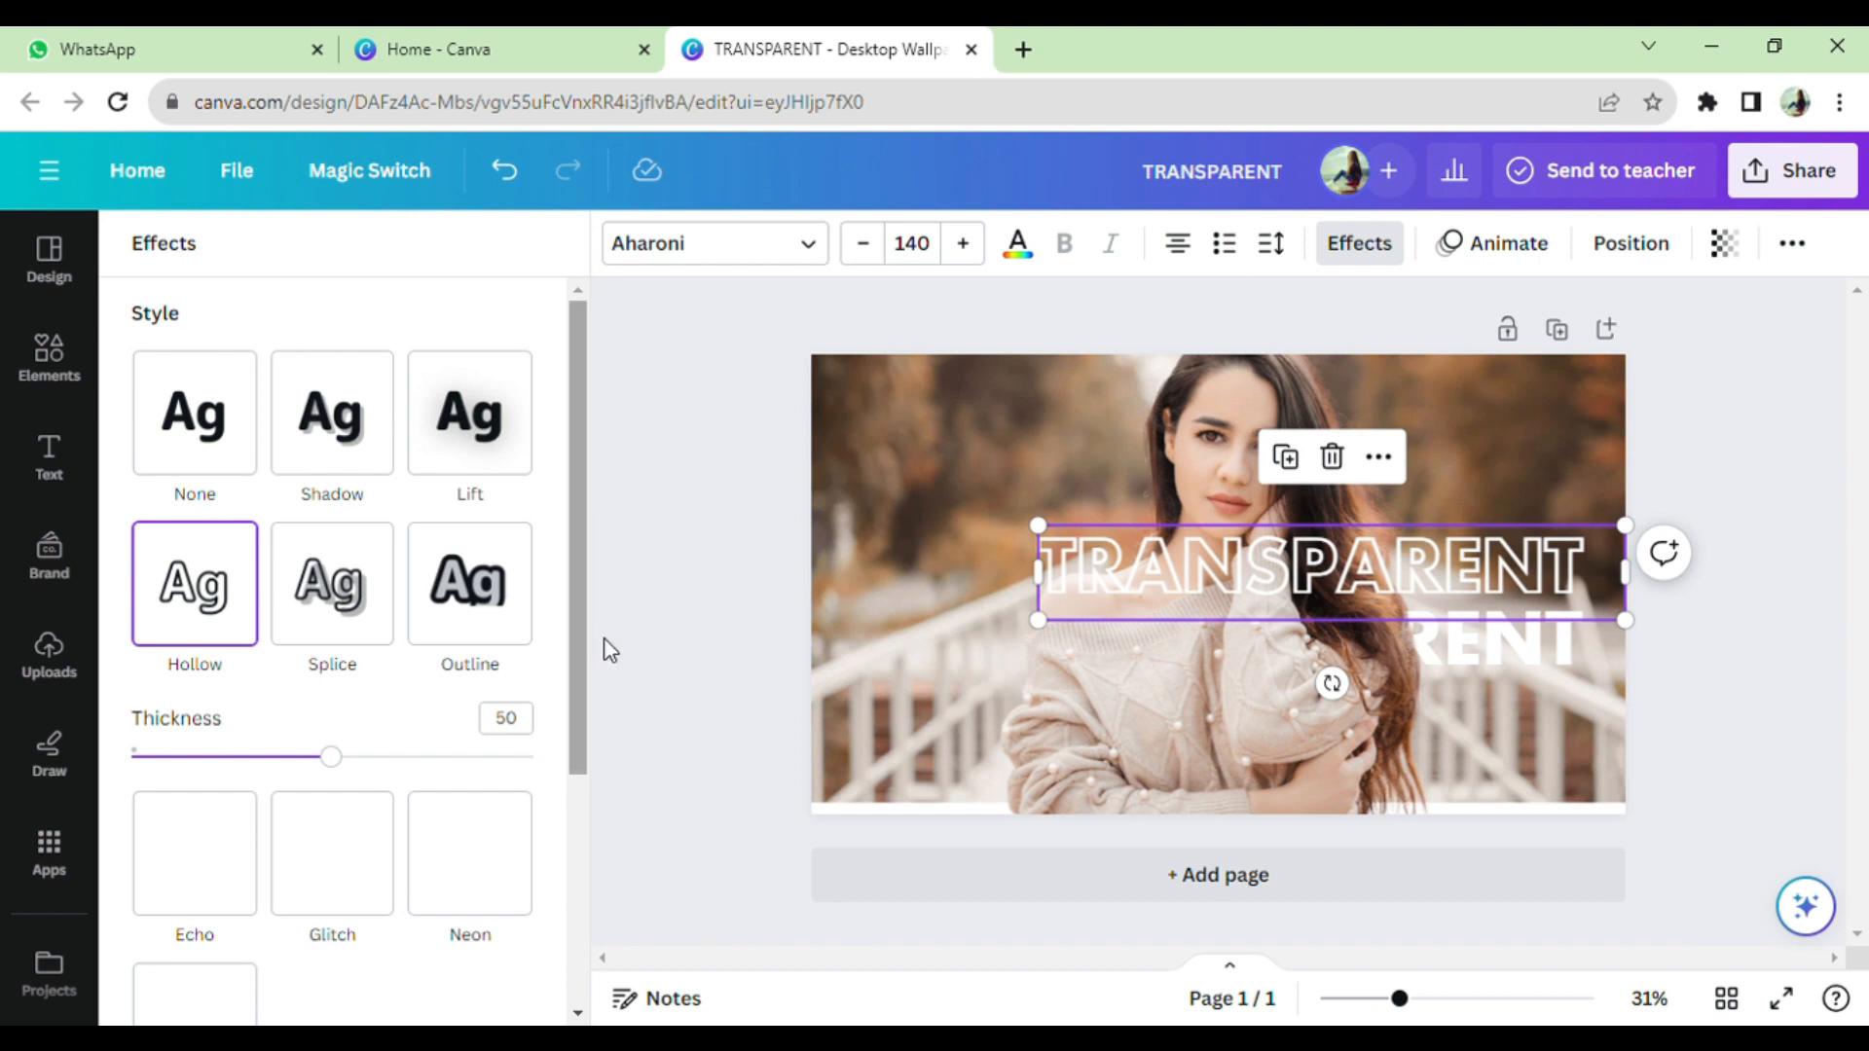
left_click_drag(331, 757, 290, 763)
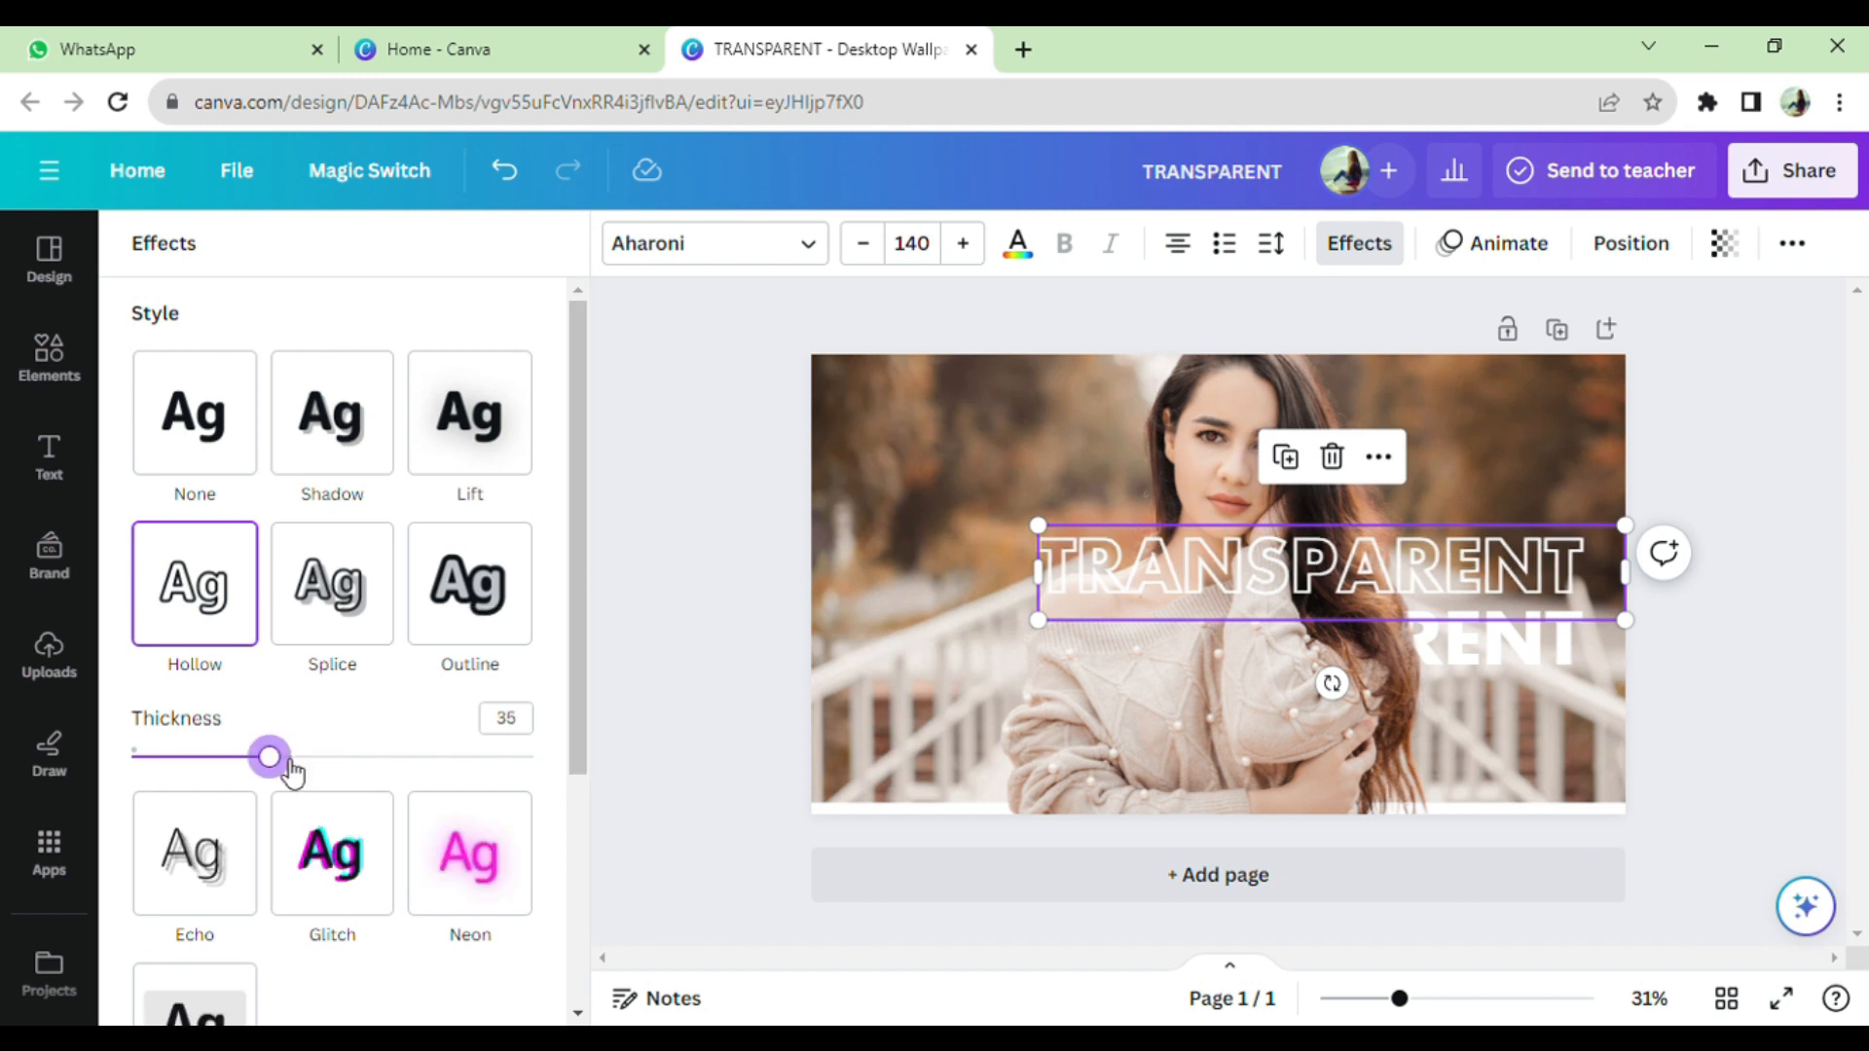
Step: Move the hollow TRANSPARENT heading straight down onto the solid white heading so their letters overlap
left_click_drag(1452, 652, 1522, 650)
left_click(1522, 658, "shift")
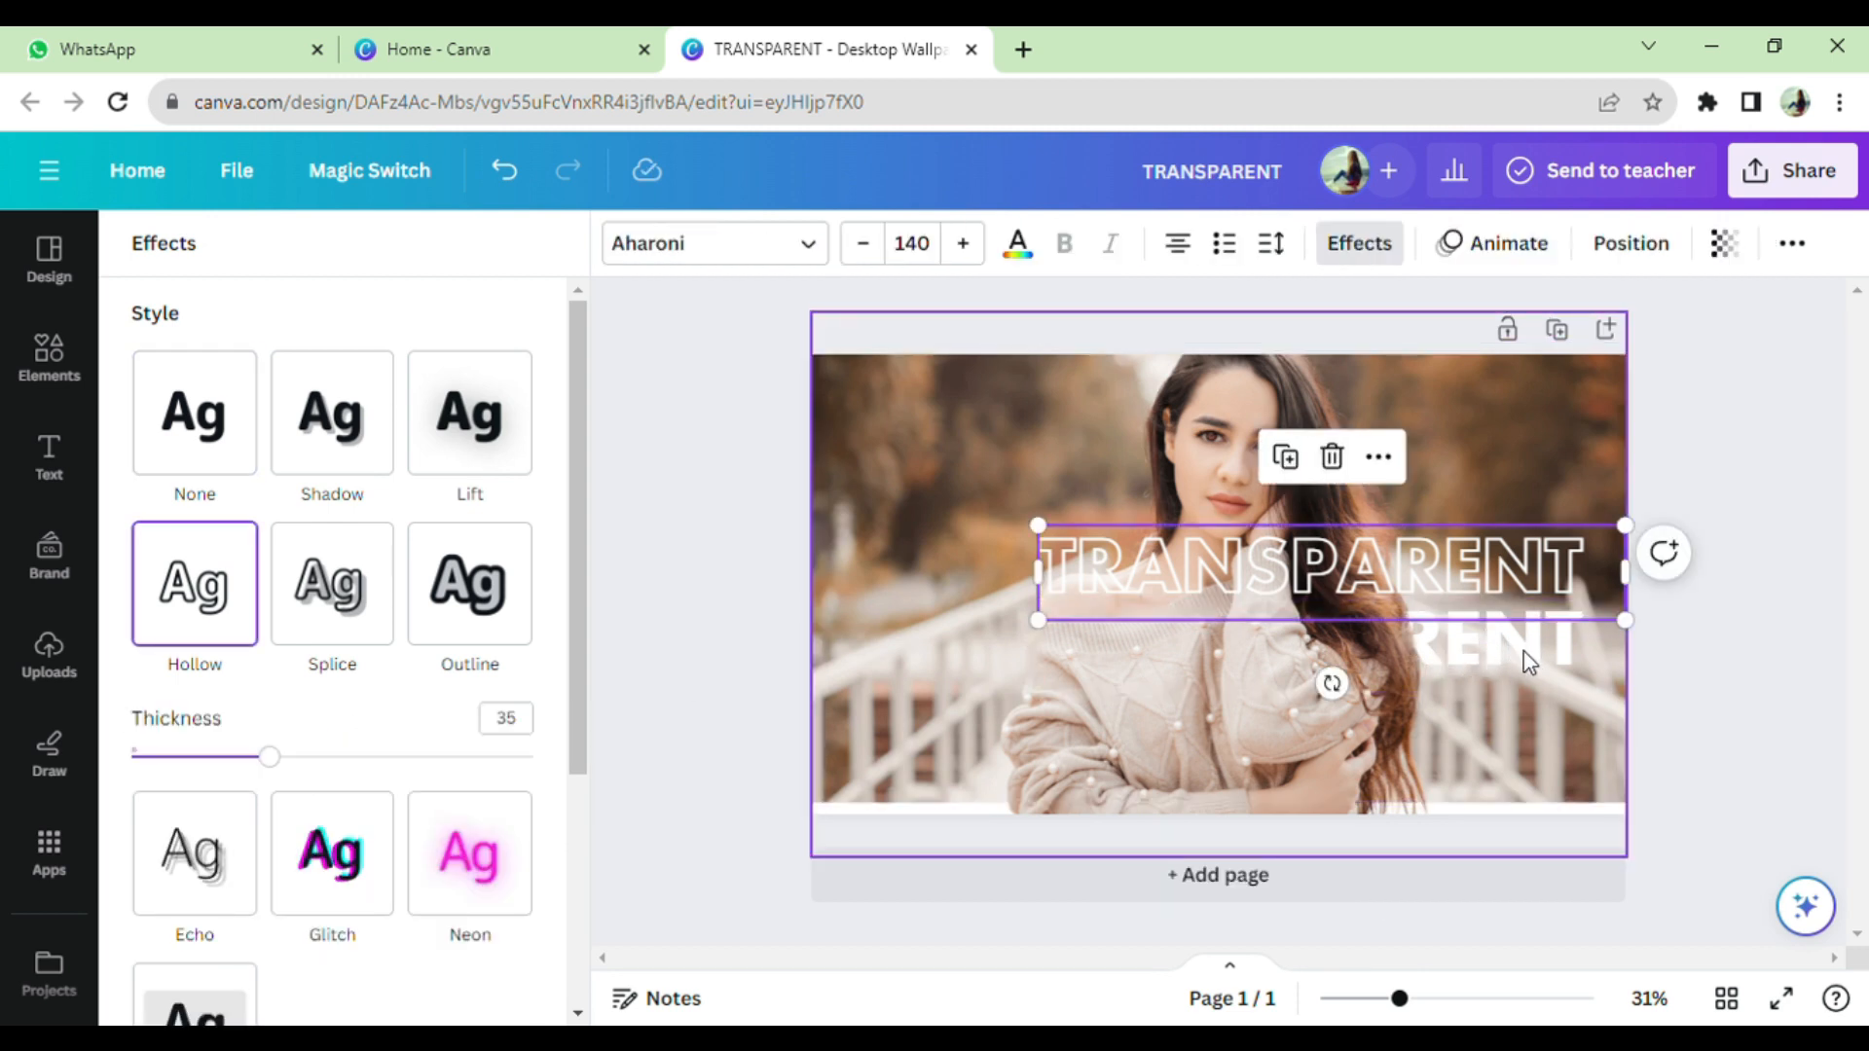
left_click_drag(1486, 596, 1481, 660)
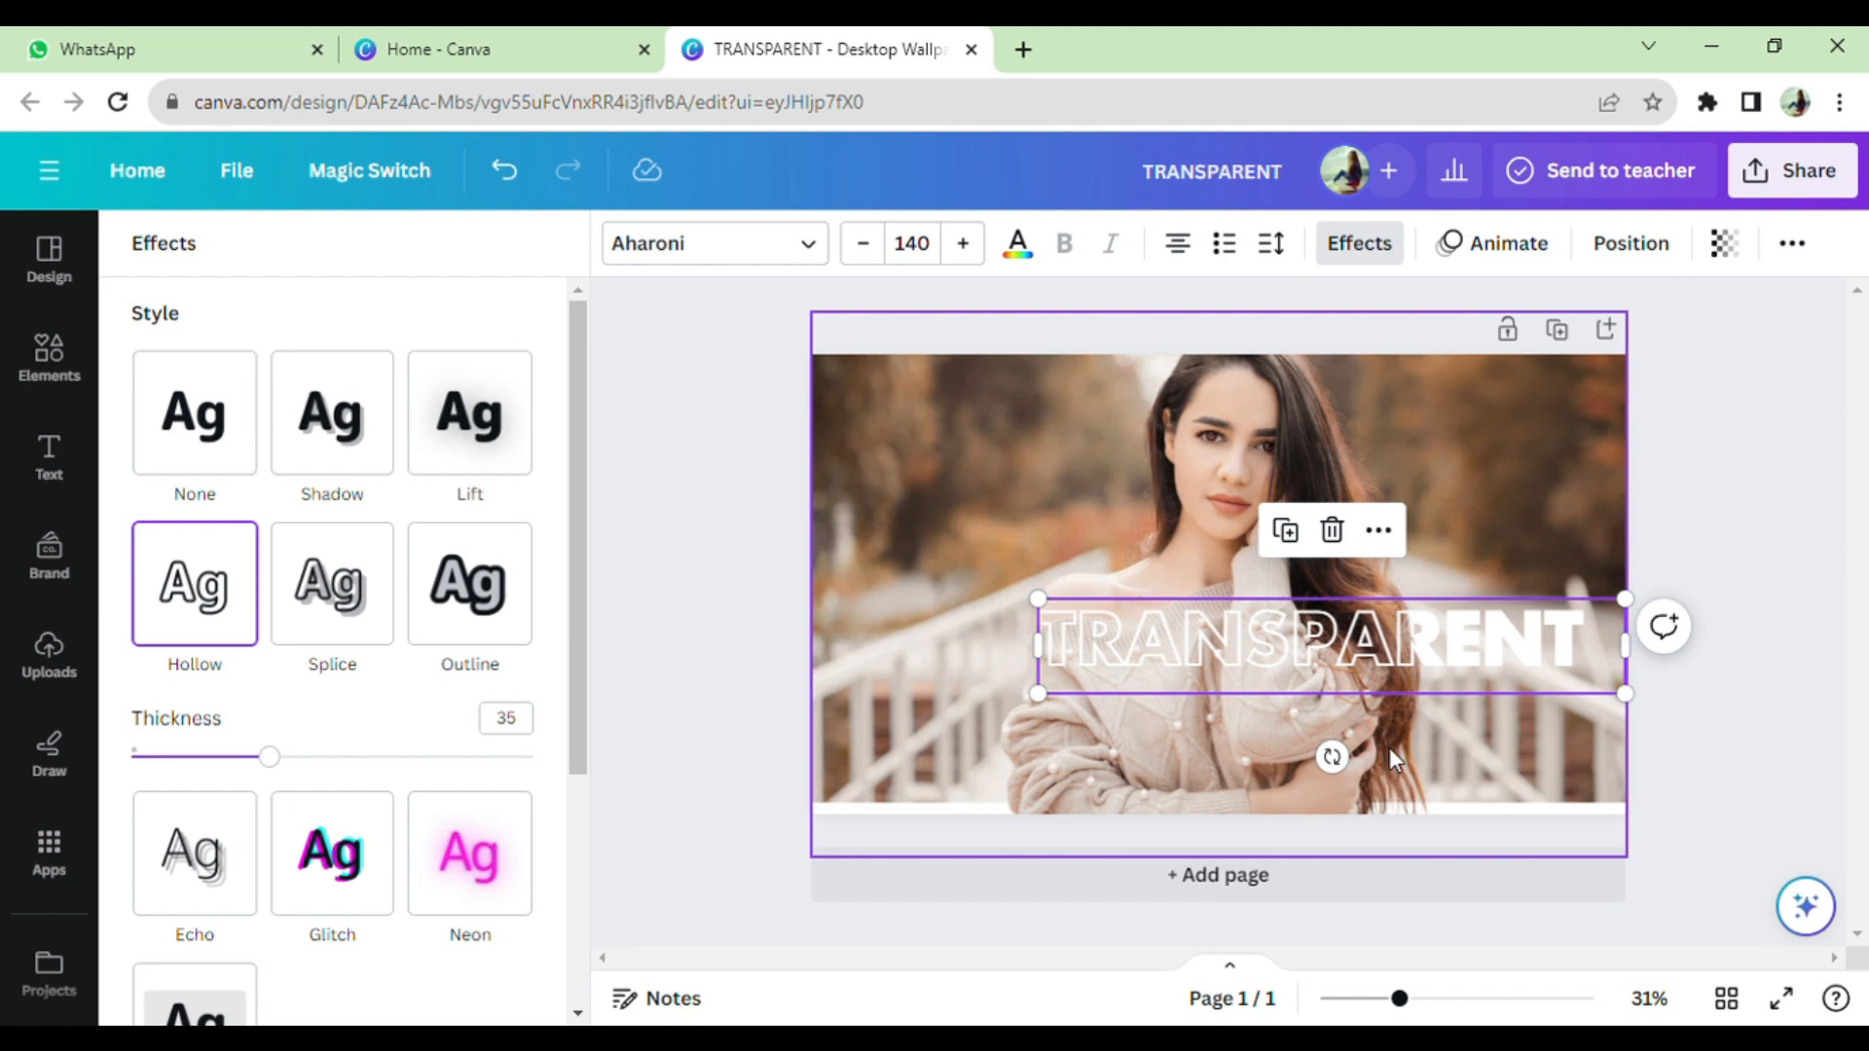
left_click(1781, 510)
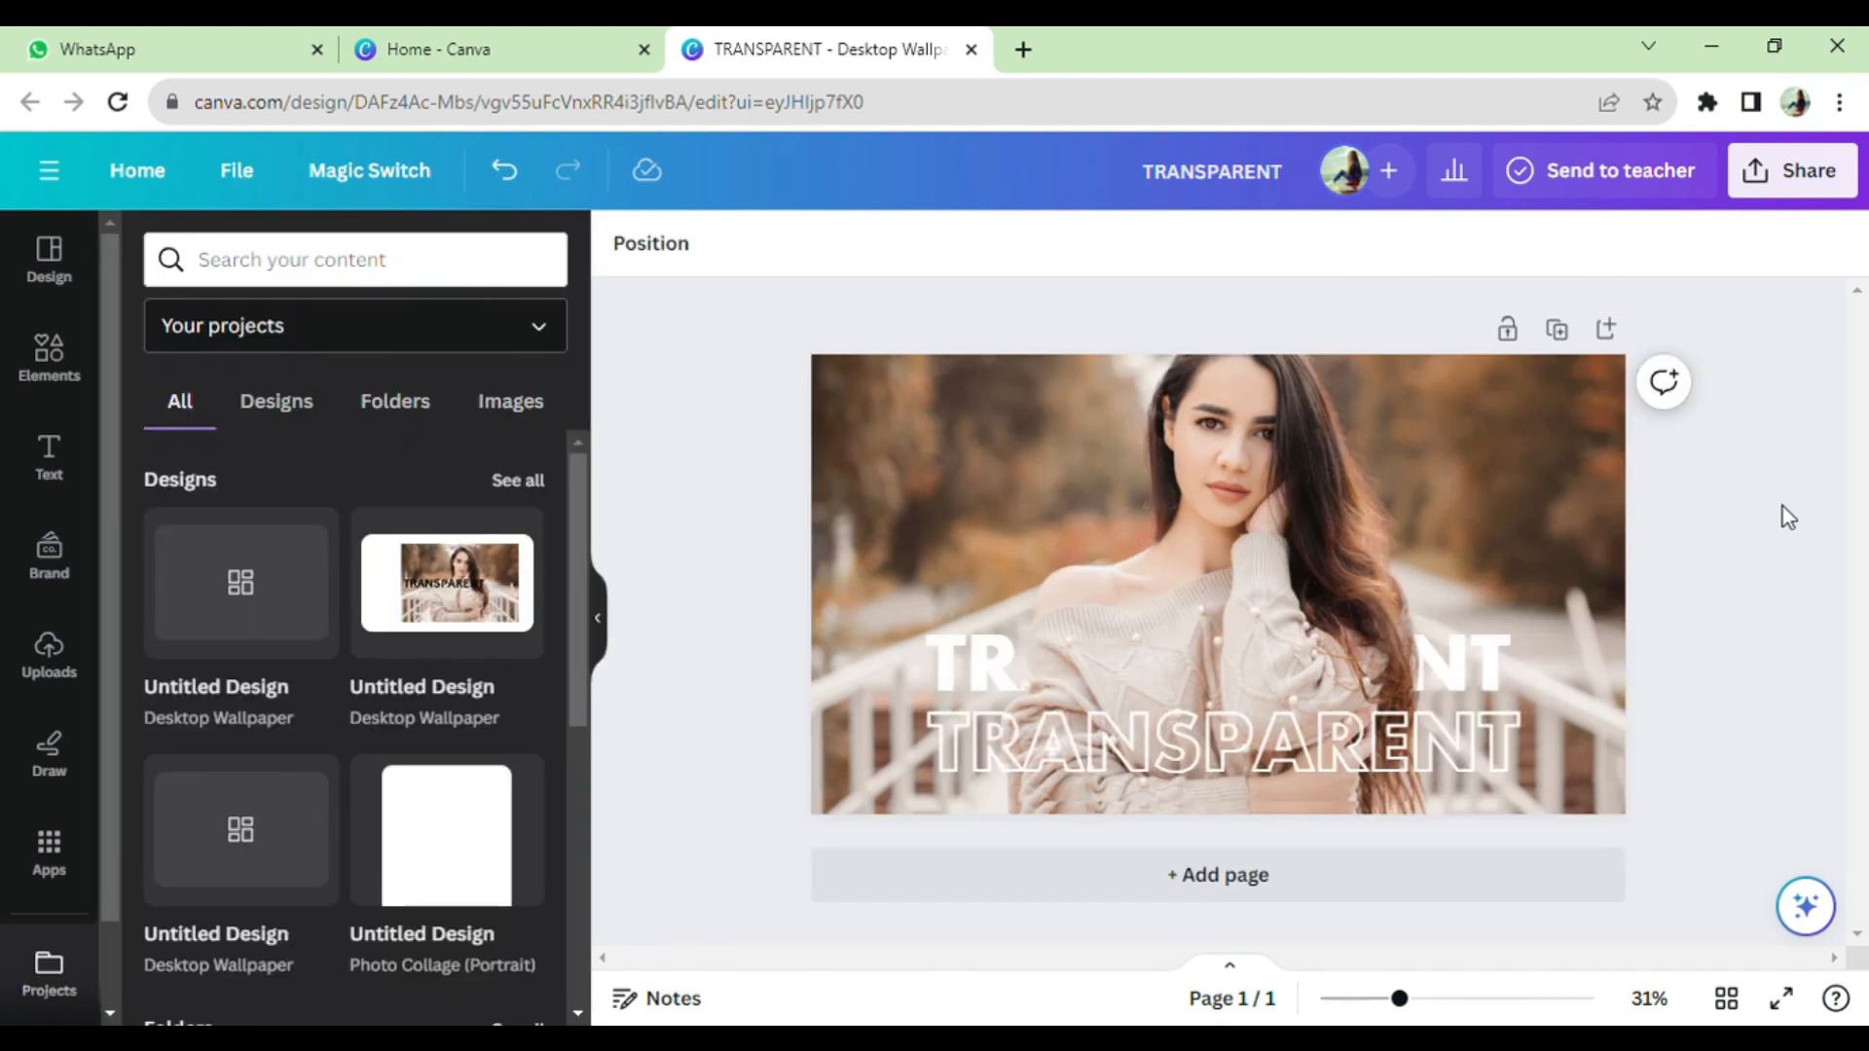
Step: Align the enlarged hollow heading over the solid TRANSPARENT text across the woman's sweater and clear the selection
left_click_drag(1166, 740, 1177, 679)
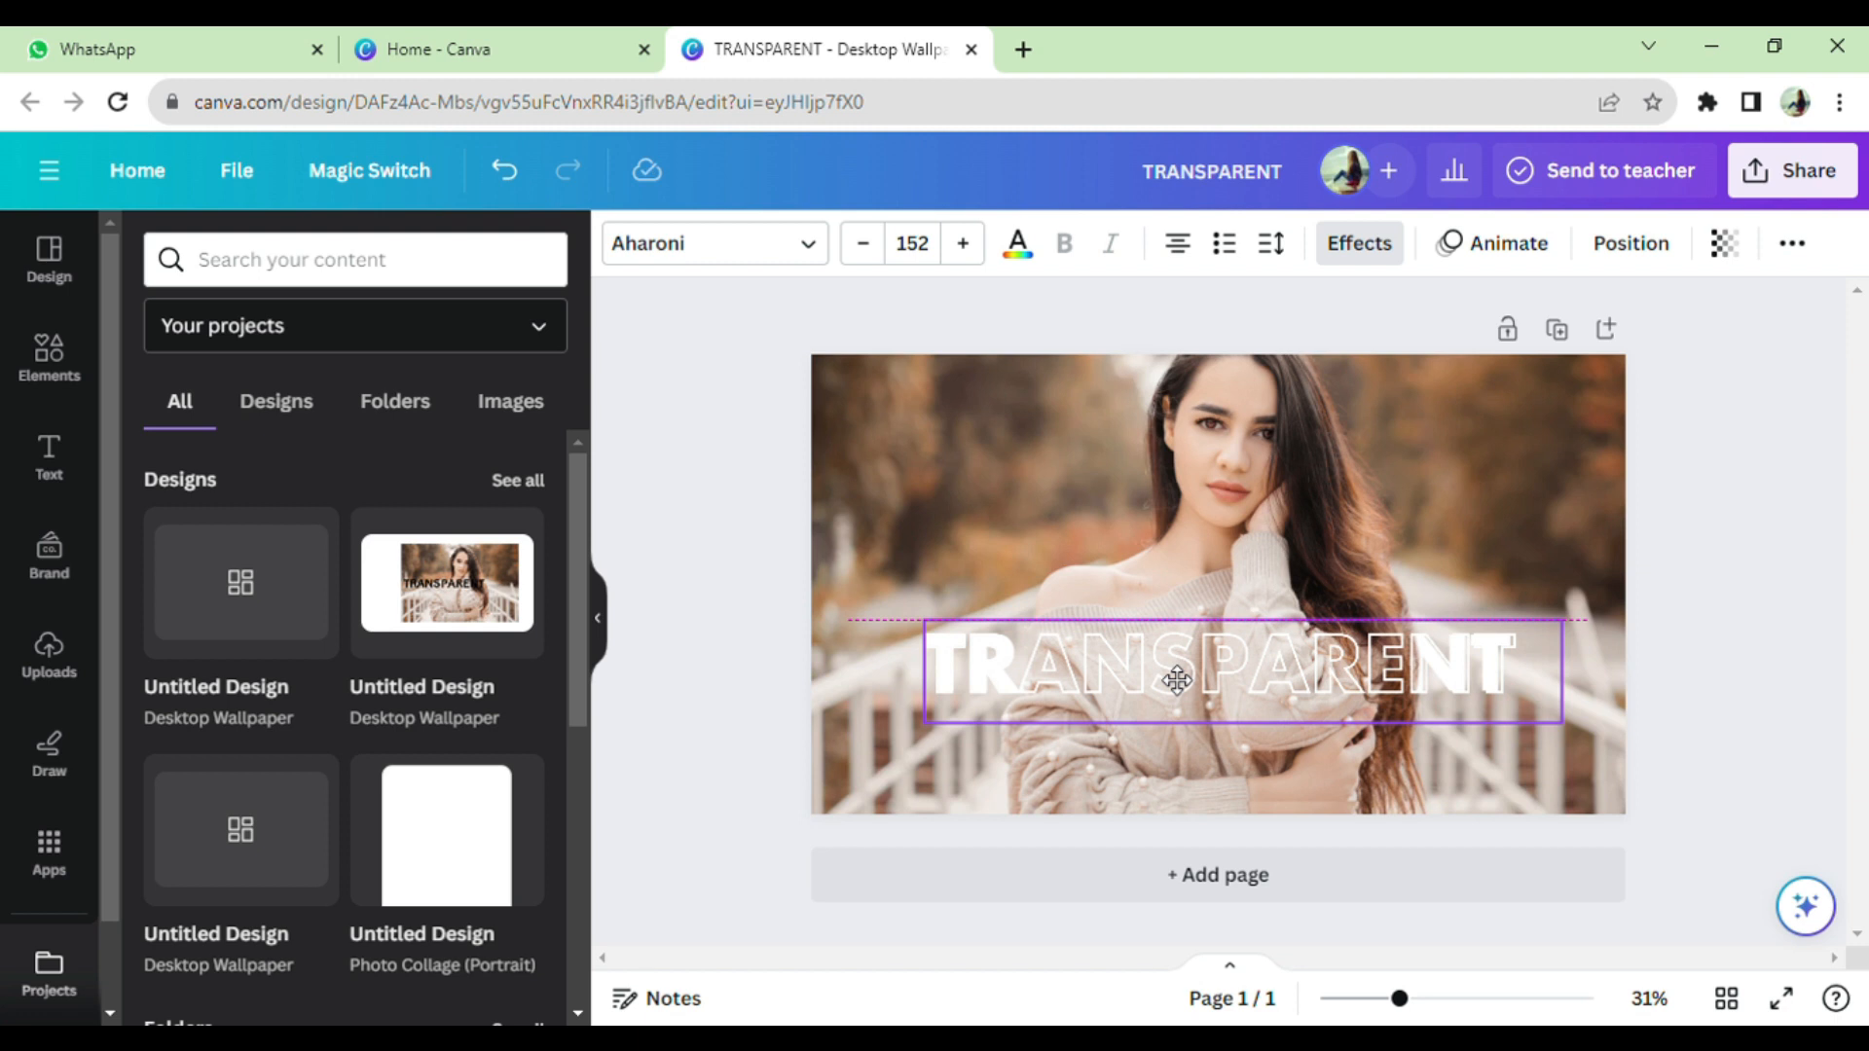
left_click(1118, 584)
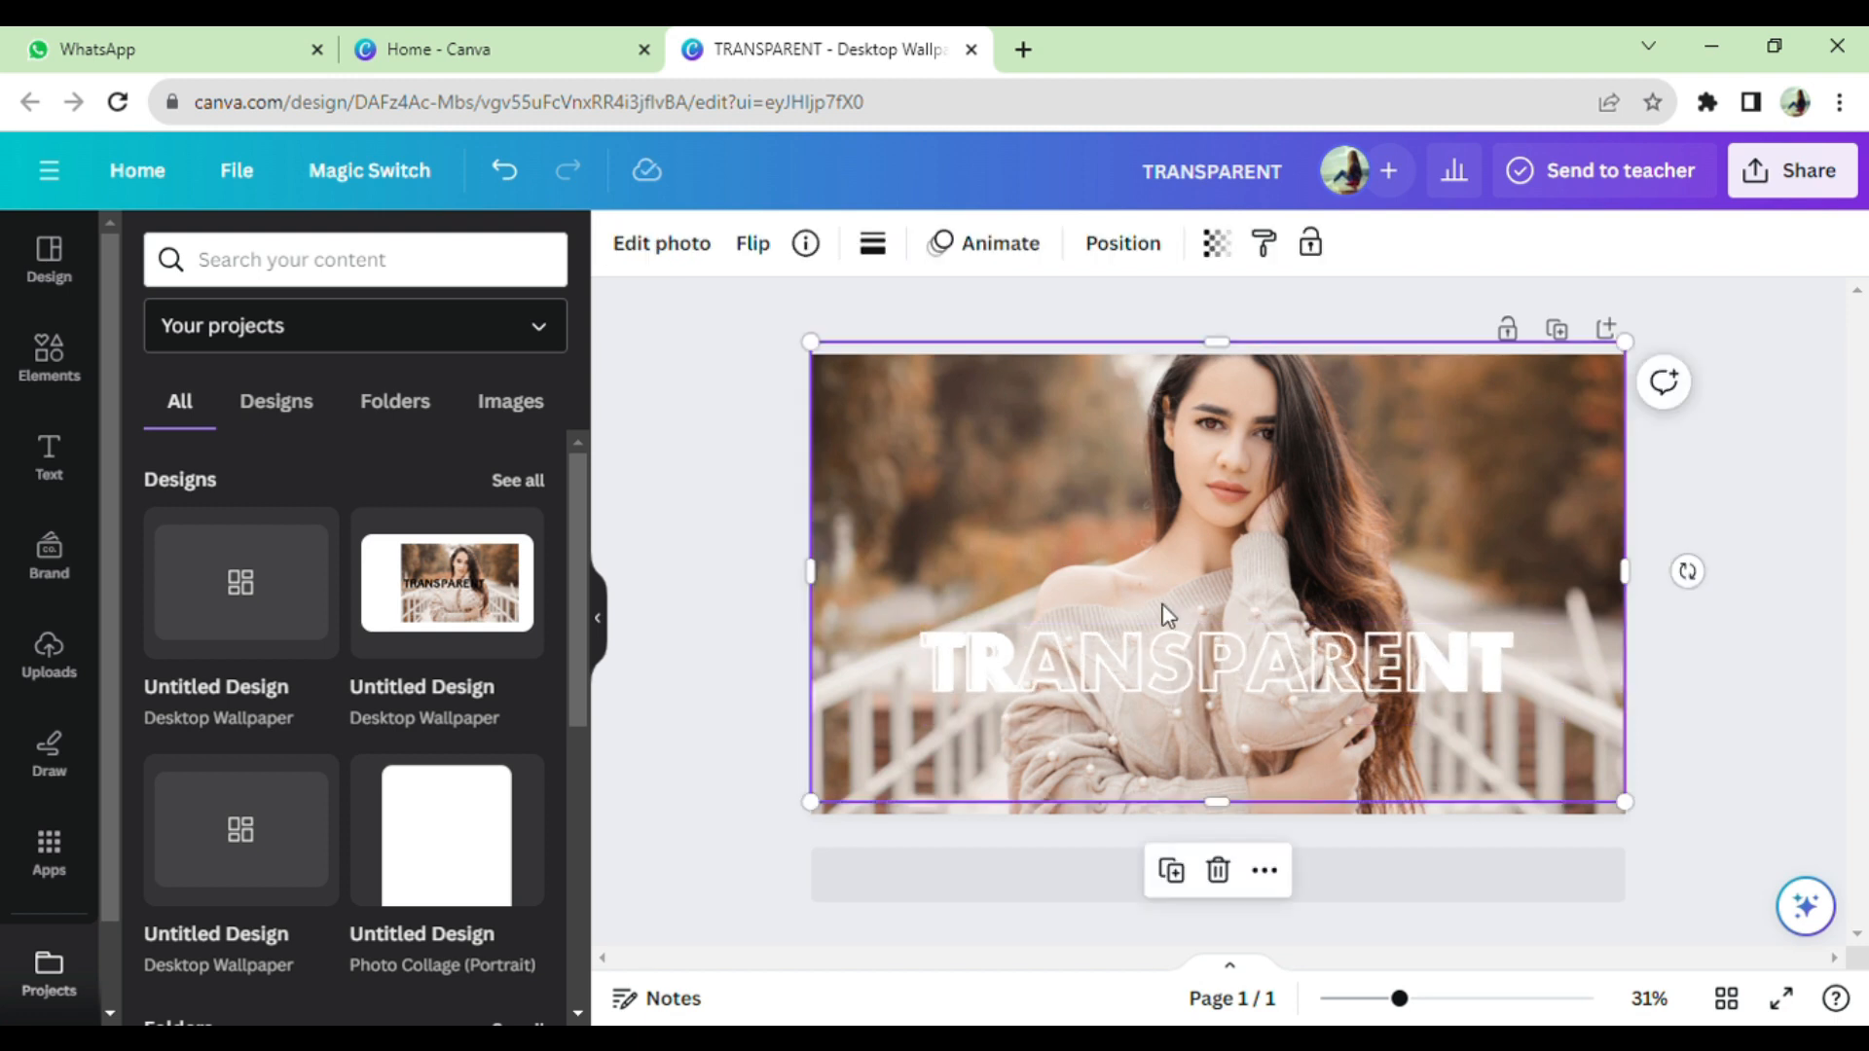
left_click(1705, 713)
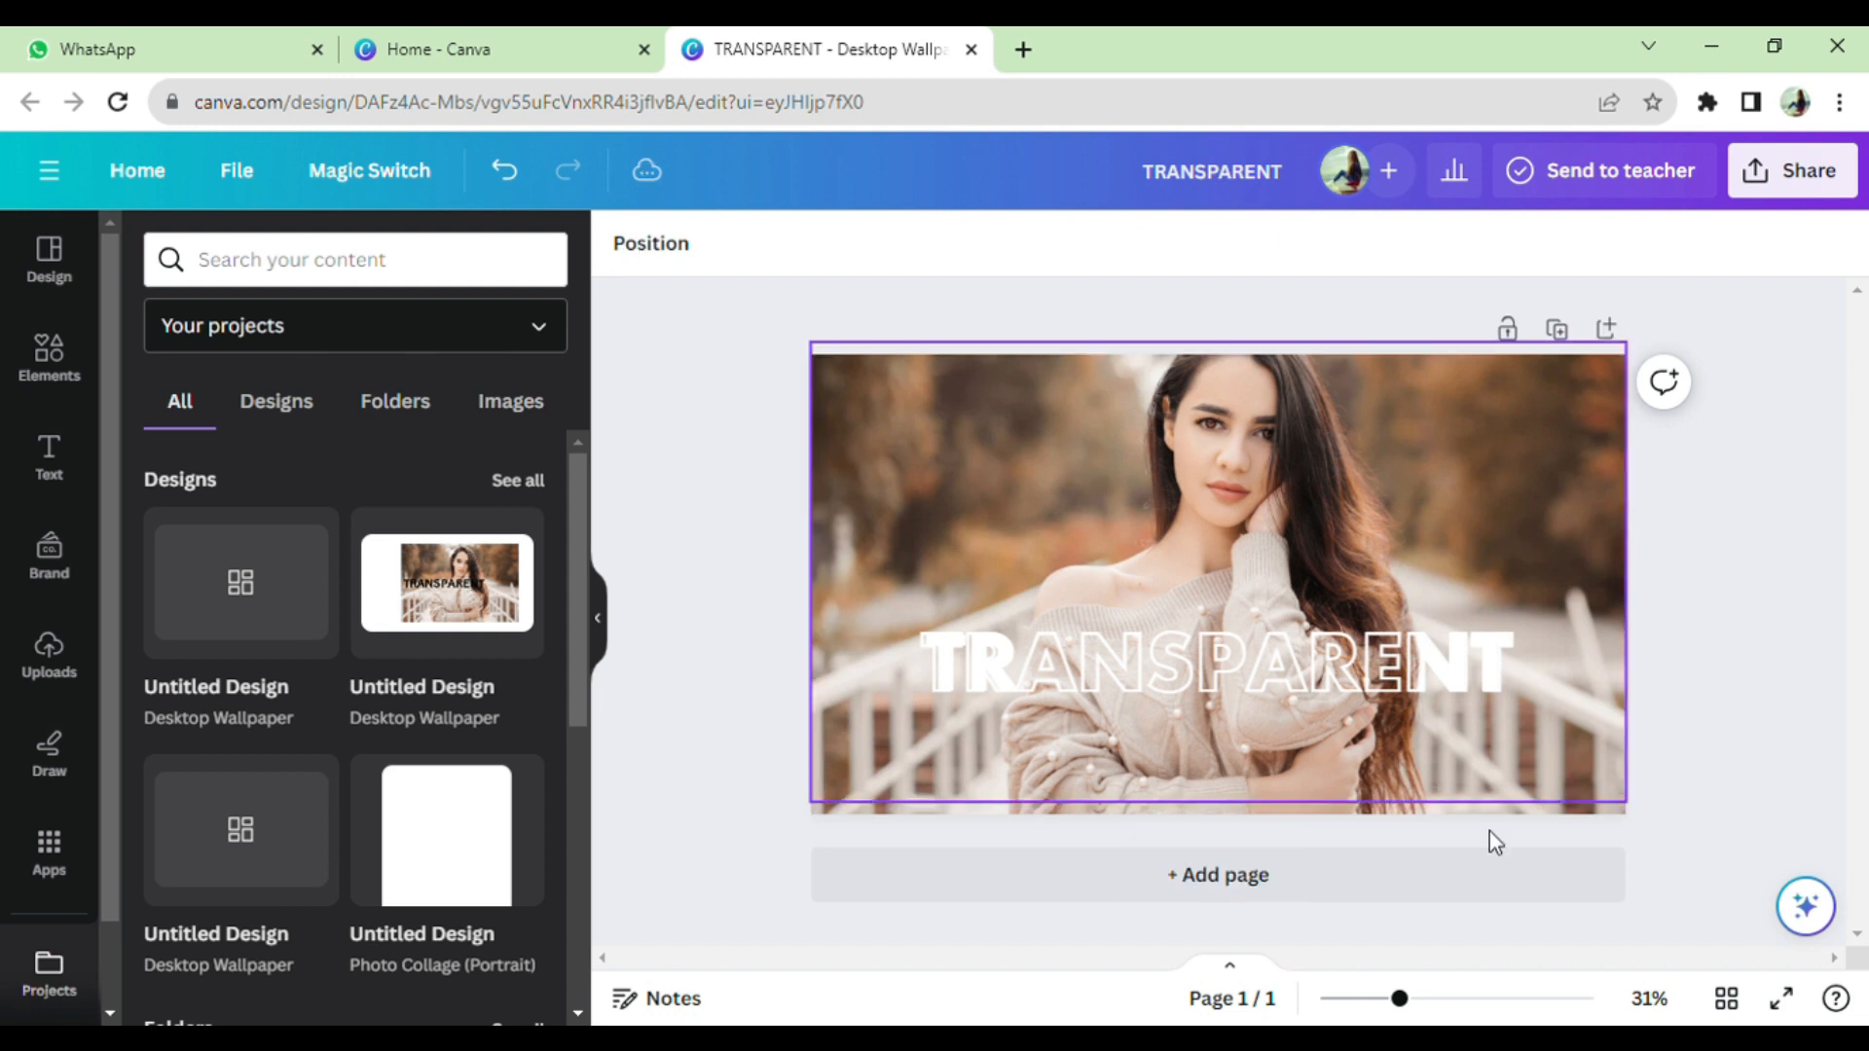